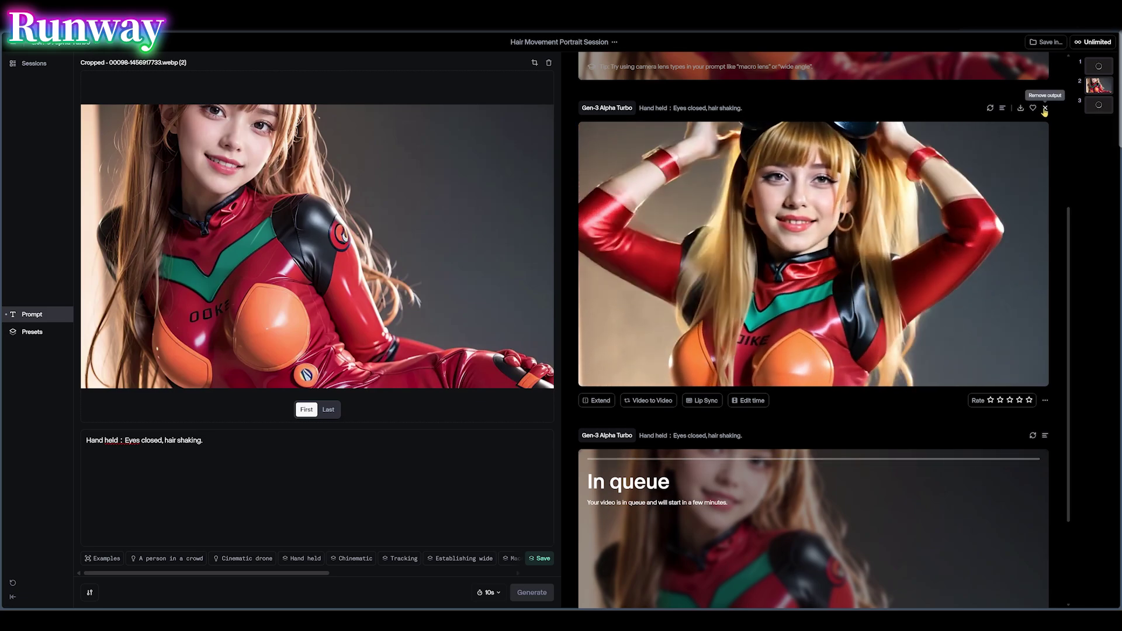
Remove the generated video with raised arms from the session and dismiss the ready-to-generate notice.
click(1045, 108)
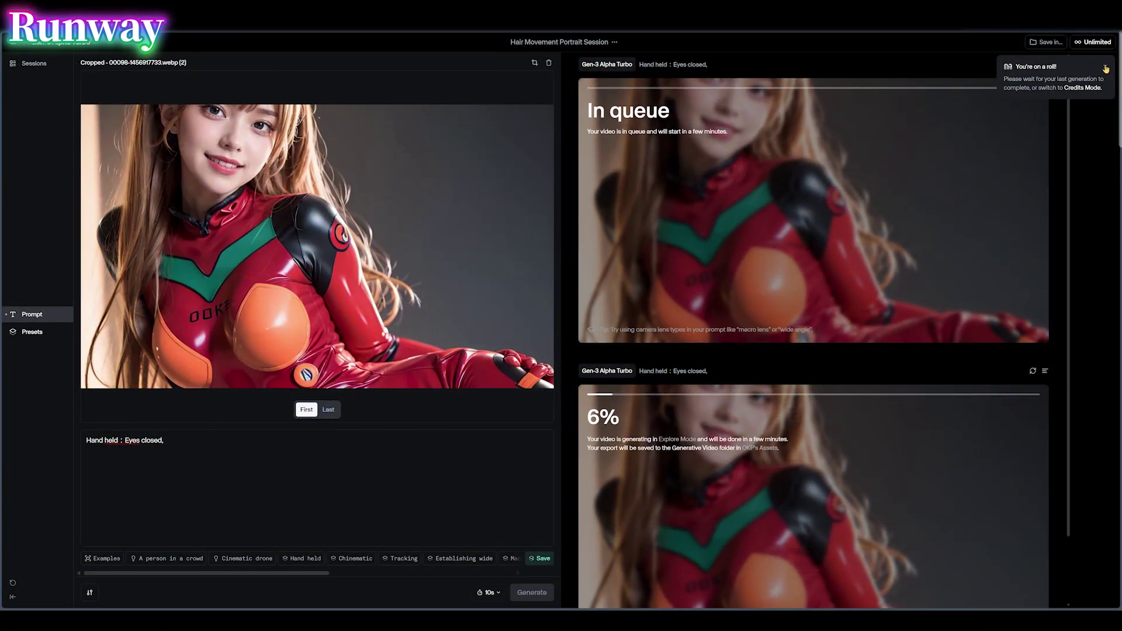
scroll(590, 387, down, 2)
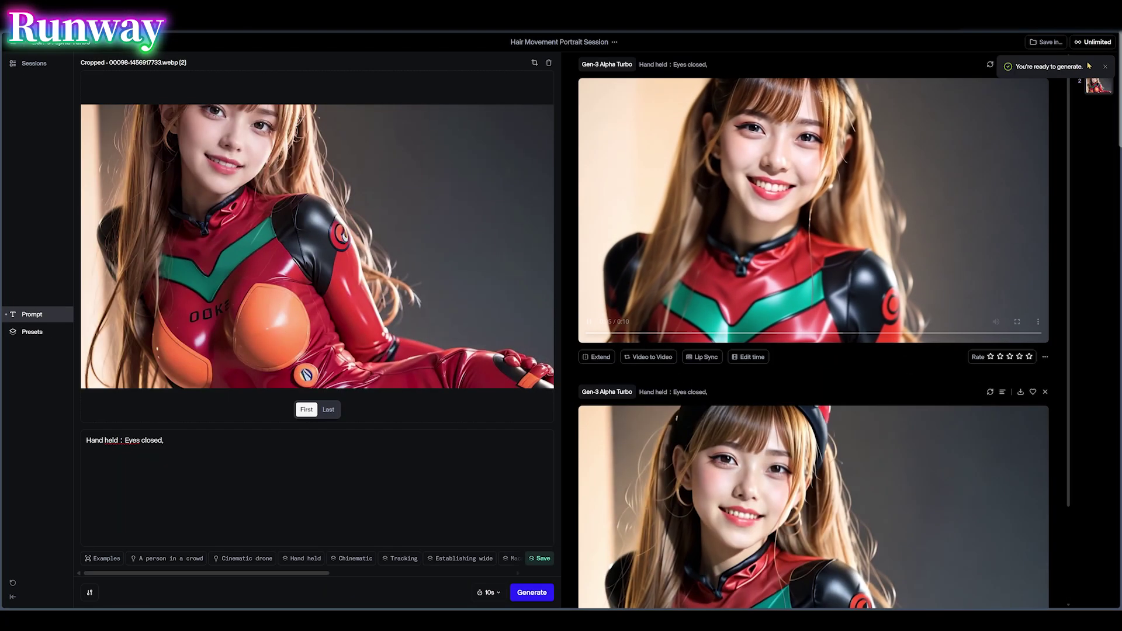
click(1105, 66)
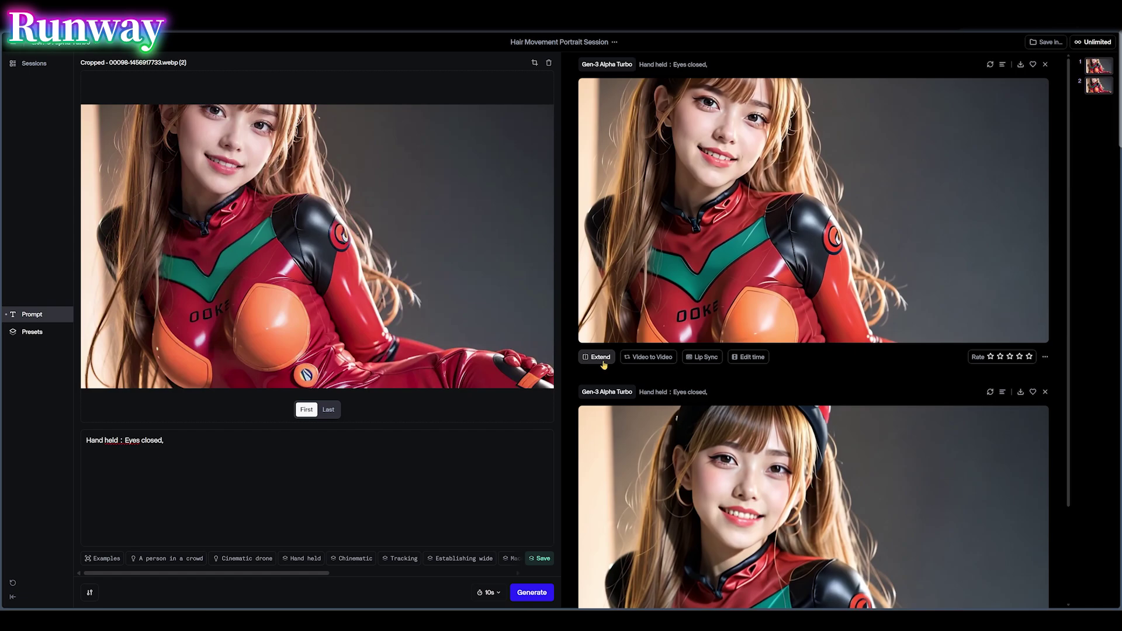
Extend the first "Hand held：Eyes closed," video by 8 seconds with the prompt "Establishing wide,Cinematic,Moody" and view the extended results.
click(601, 359)
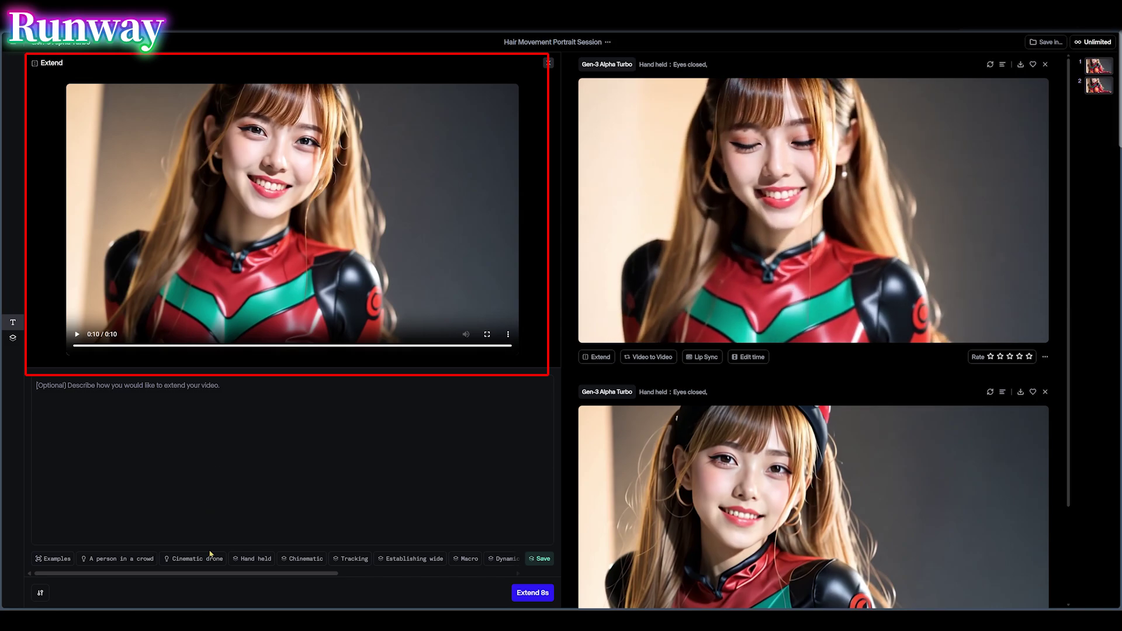
click(305, 559)
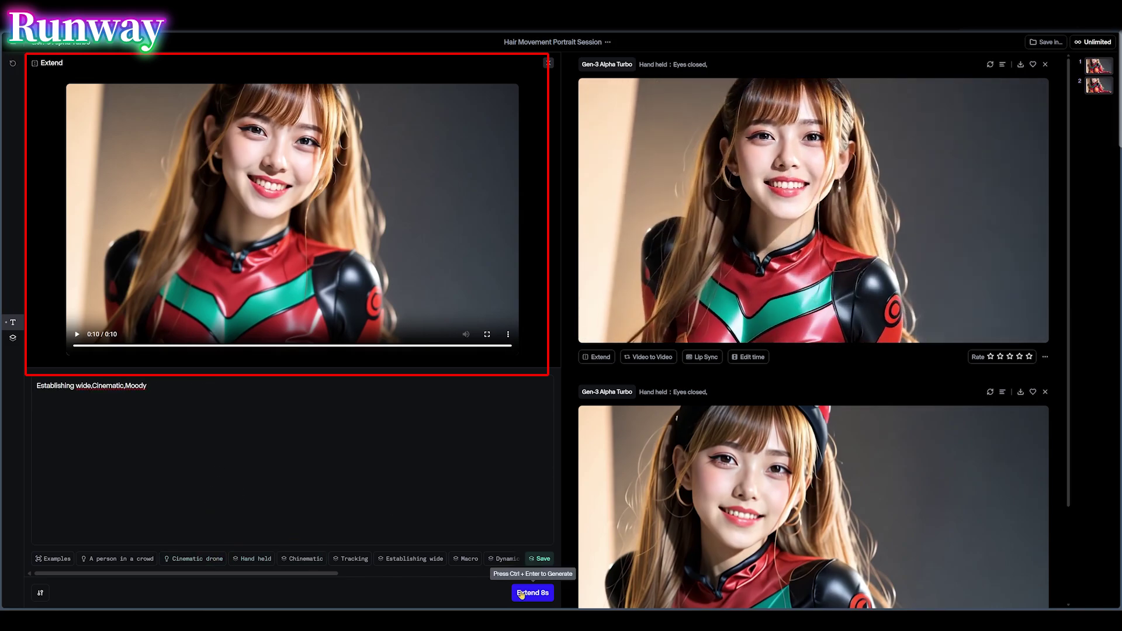
click(532, 592)
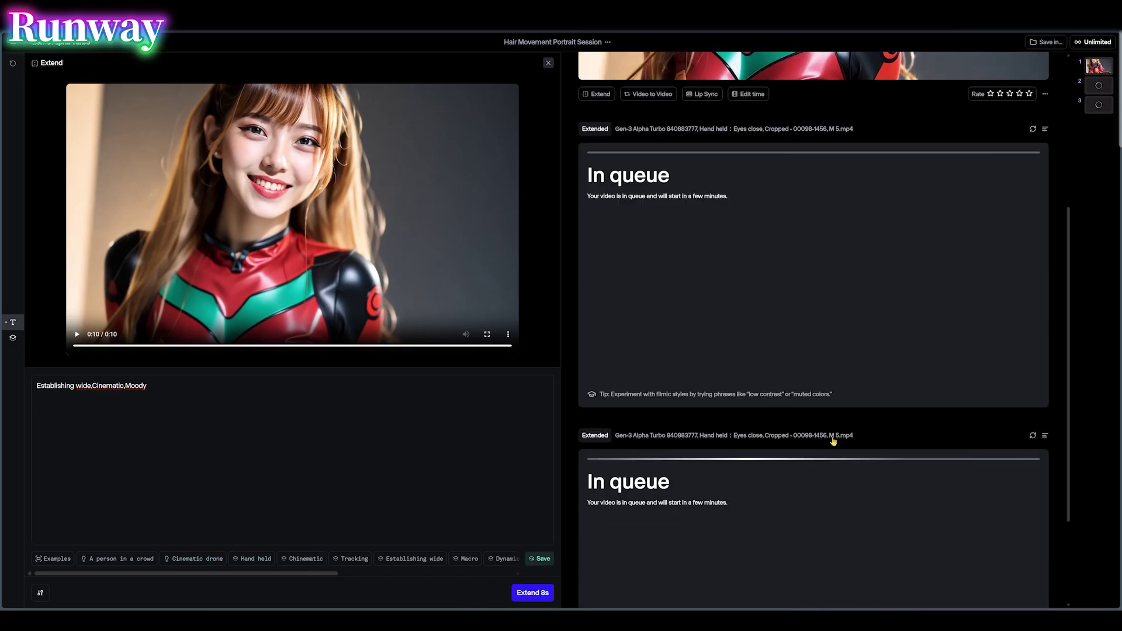
scroll(912, 426, down, 2)
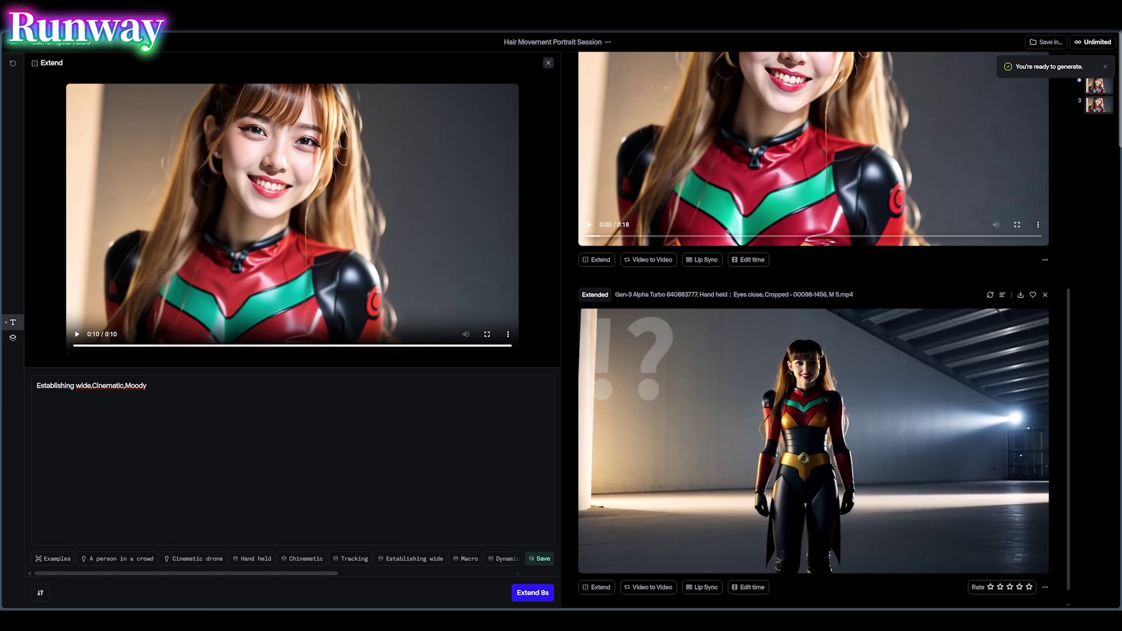
scroll(663, 314, down, 3)
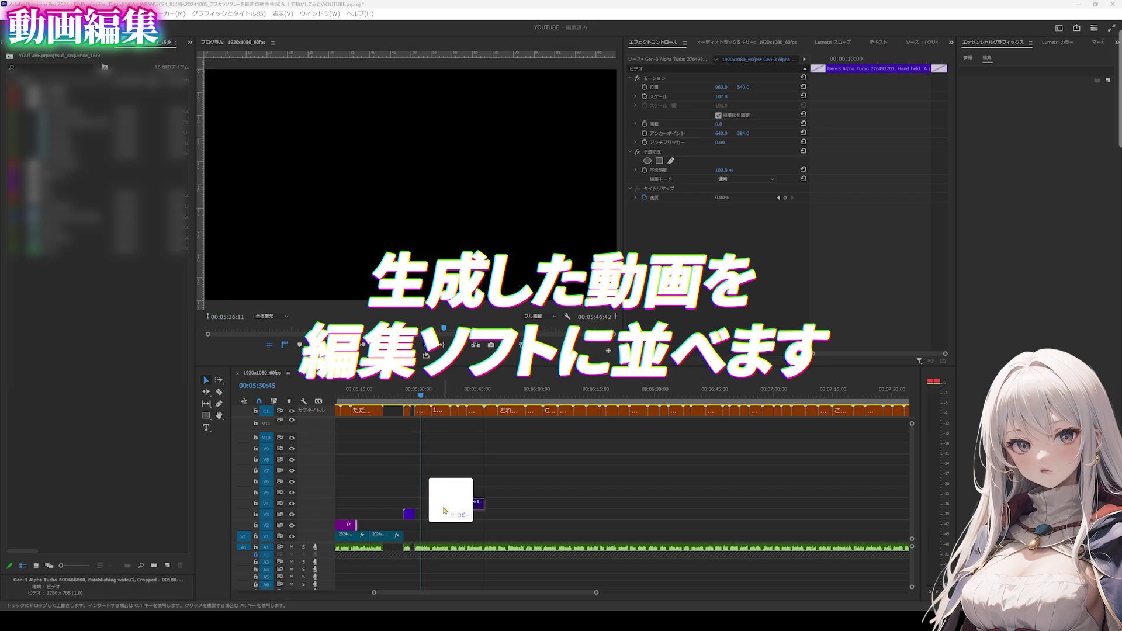
Switch to Premiere Pro and place the generated Gen-3 video clips one after another on track V2.
drag(444, 511, 444, 524)
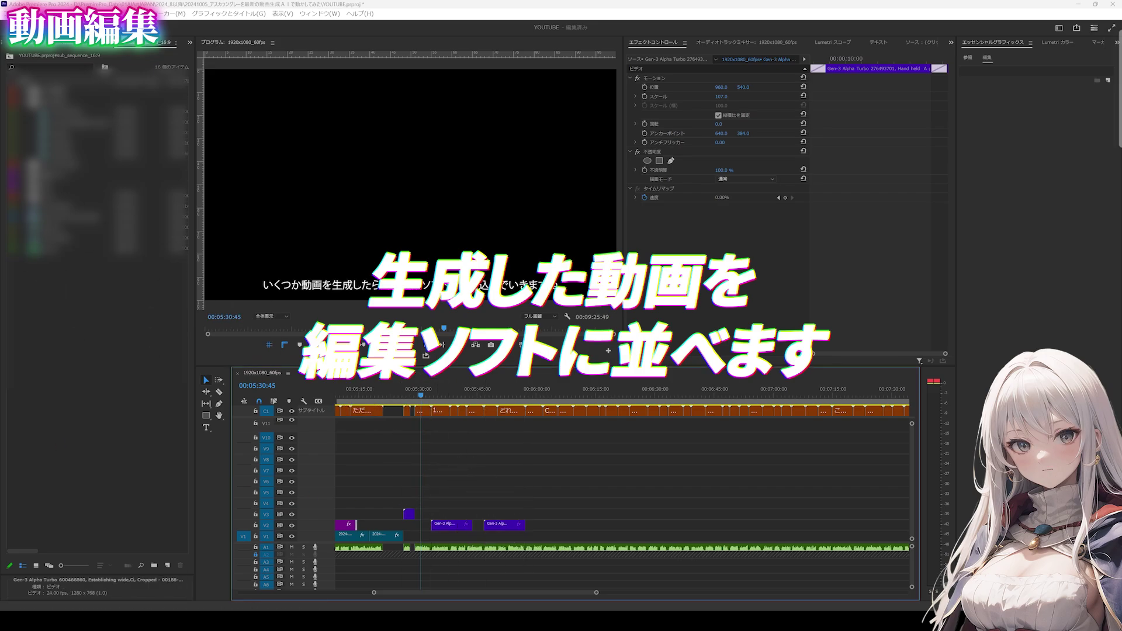
drag(93, 146, 543, 520)
drag(94, 146, 605, 498)
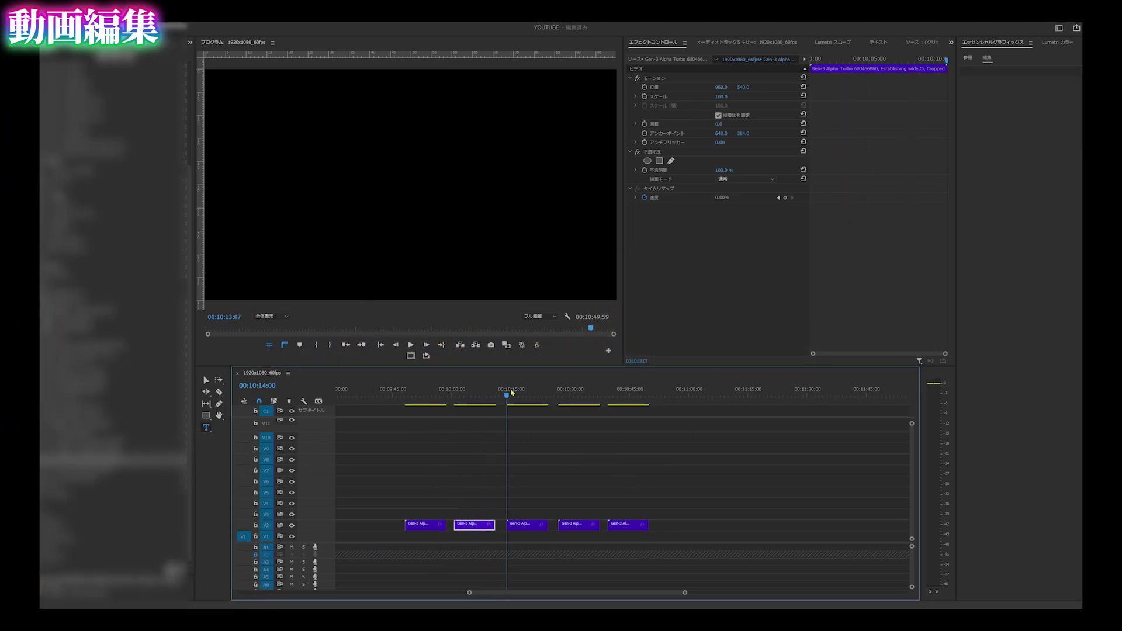
Select all five Gen-3 clips on track V2 and fit them to the frame size (フレームサイズに合わせる).
drag(510, 393, 470, 389)
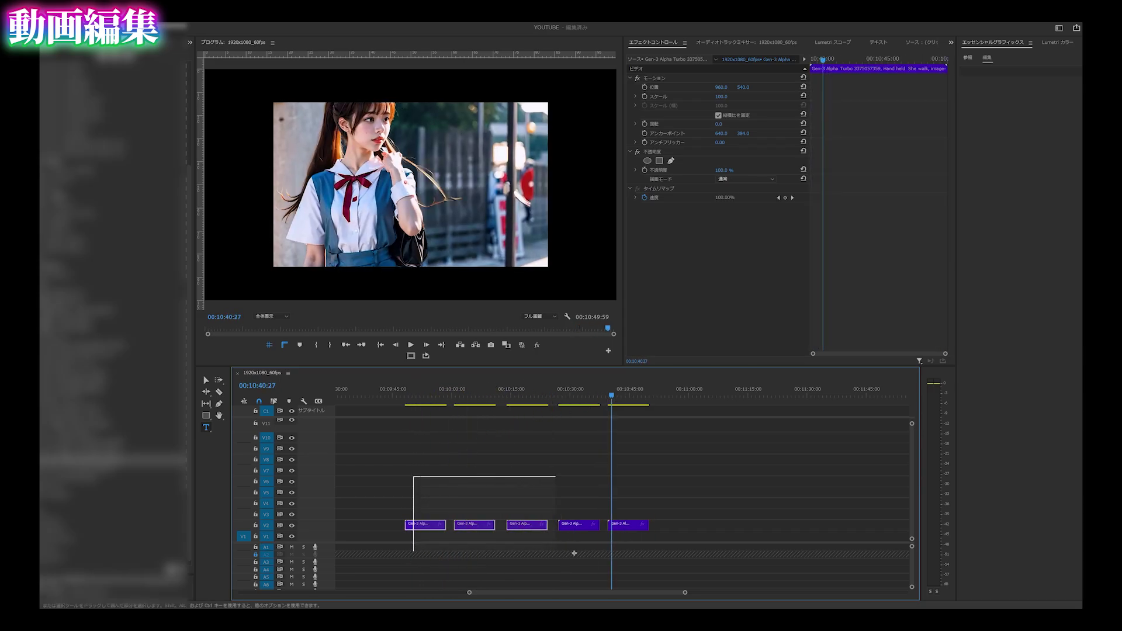
drag(574, 553, 628, 553)
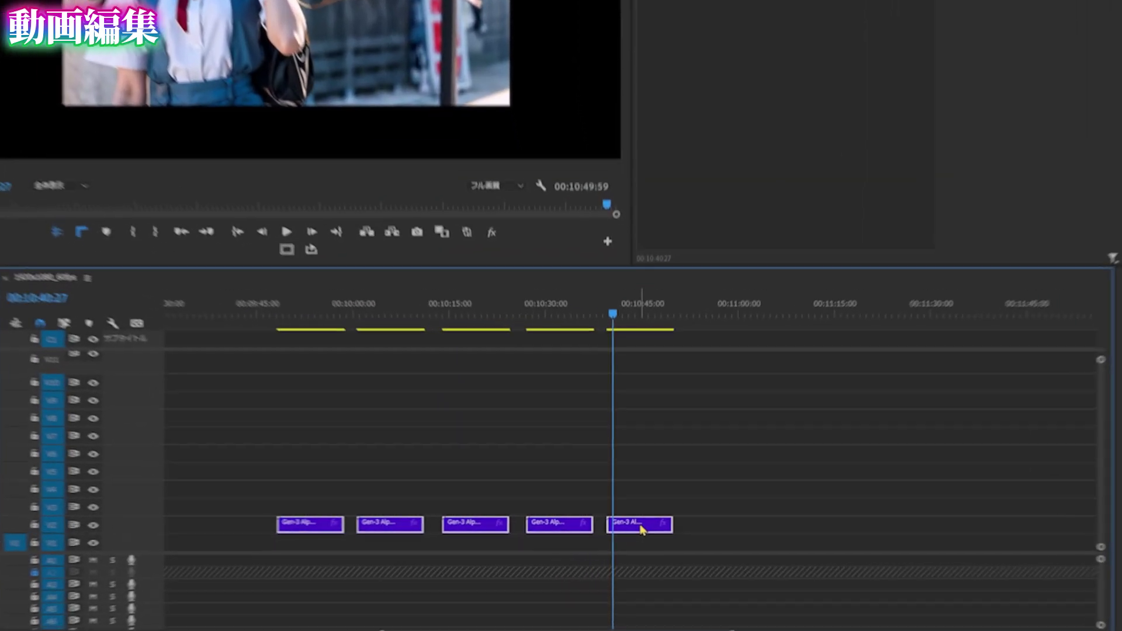
right_click(629, 529)
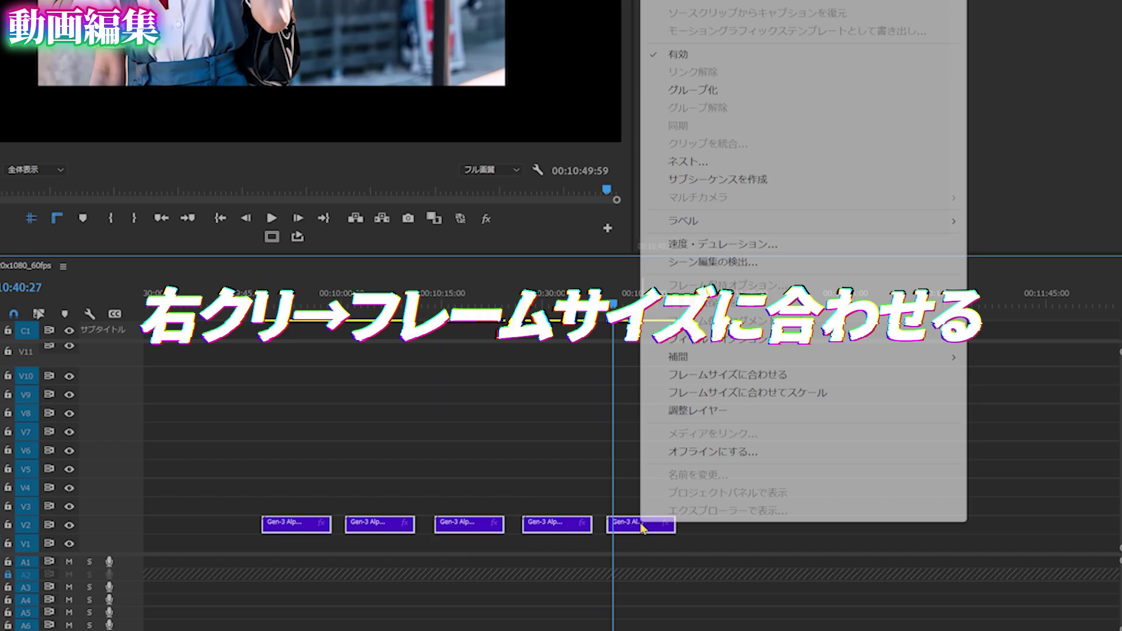
click(745, 381)
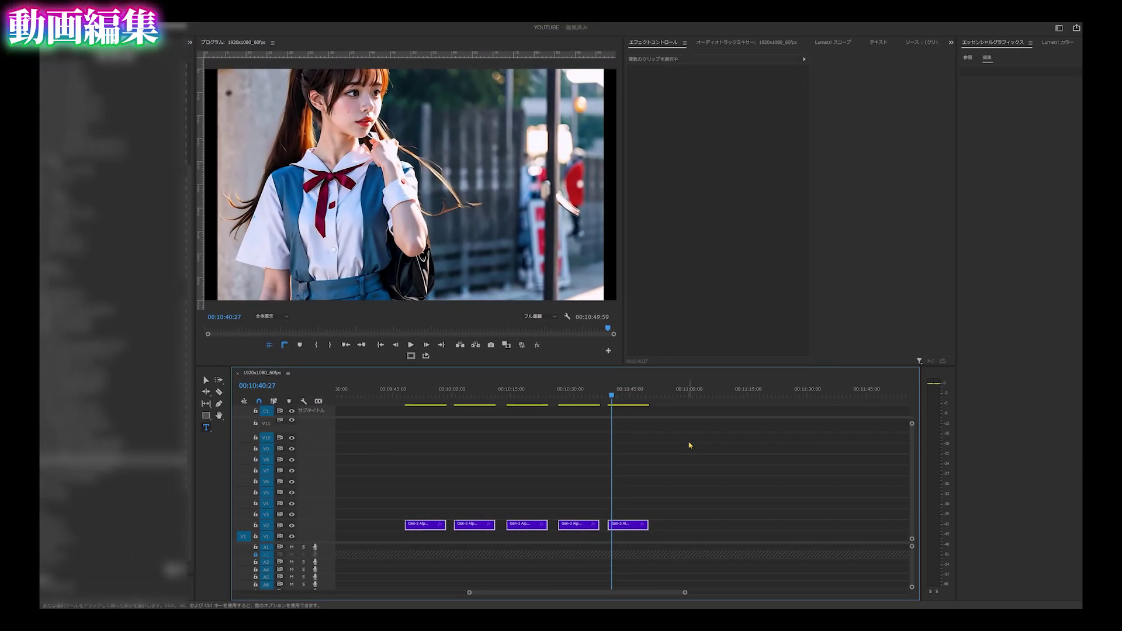
Set the first clip's Scale (スケール) to 107 so it fills the frame.
drag(629, 398, 485, 388)
click(426, 526)
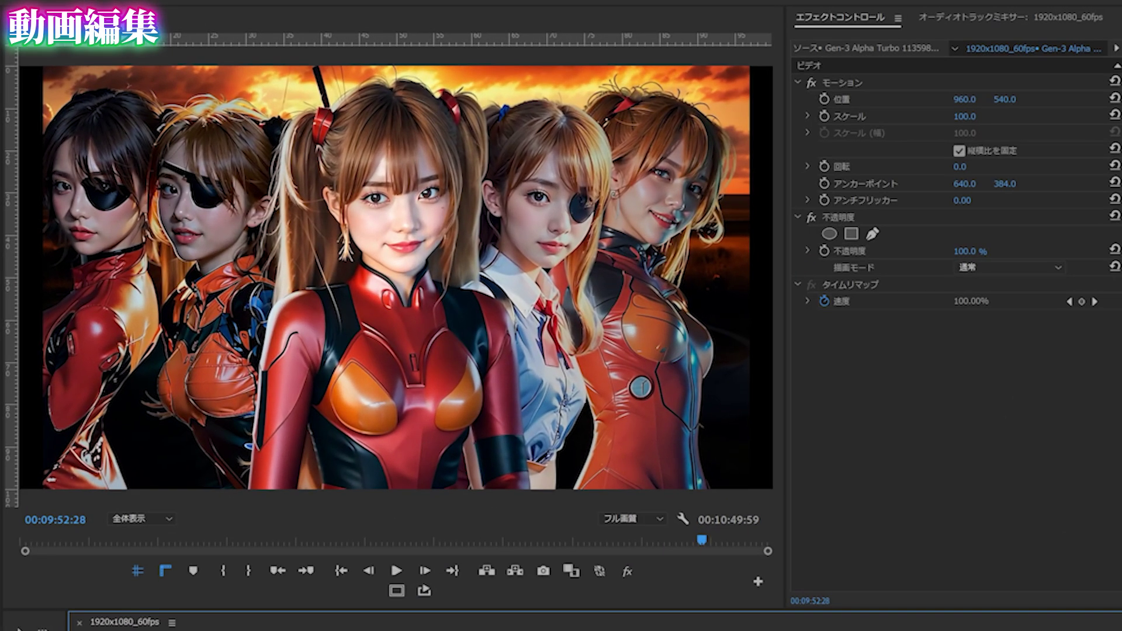
click(967, 117)
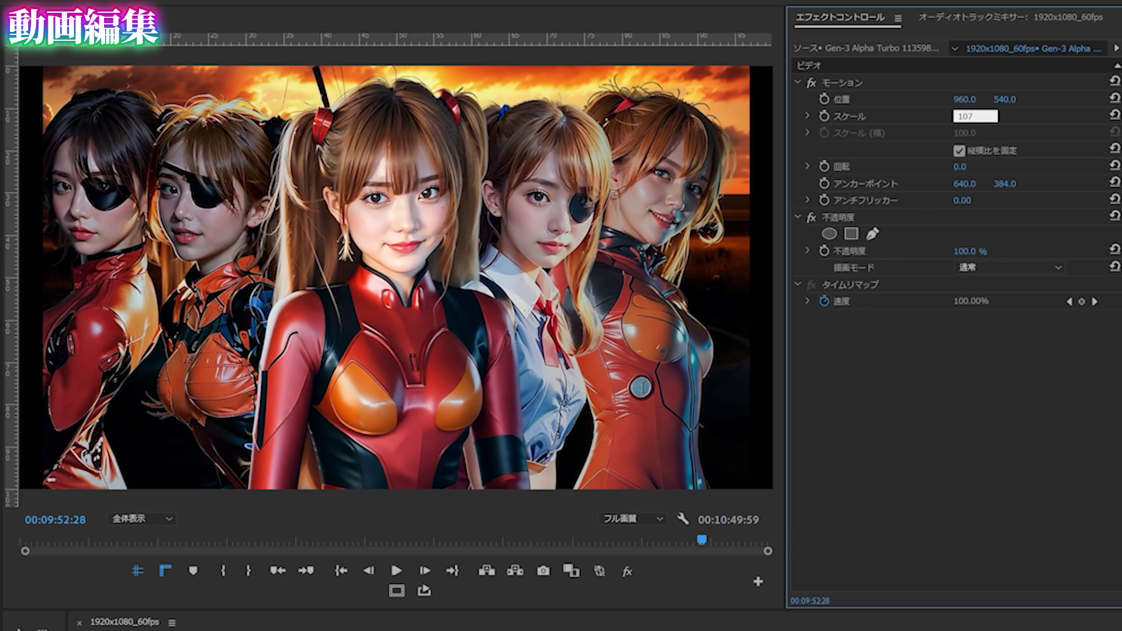
key(Return)
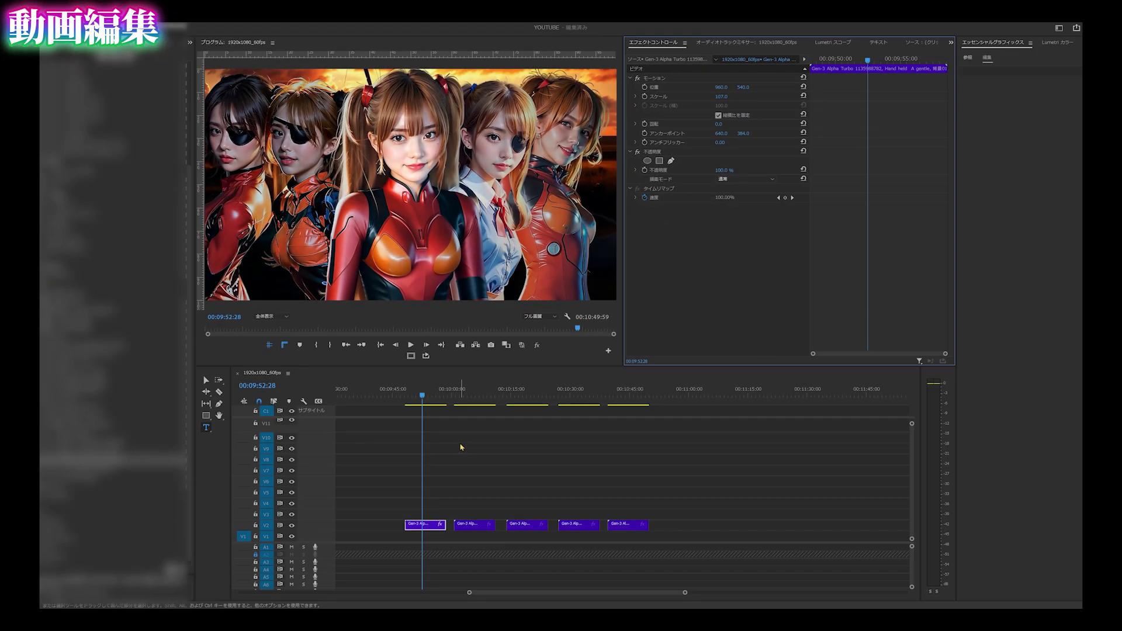
Paste the first clip's motion, opacity and time-remapping attributes onto all the clips on track V2.
mouse_move(456, 396)
mouse_down()
mouse_move(467, 397)
mouse_move(446, 398)
mouse_up()
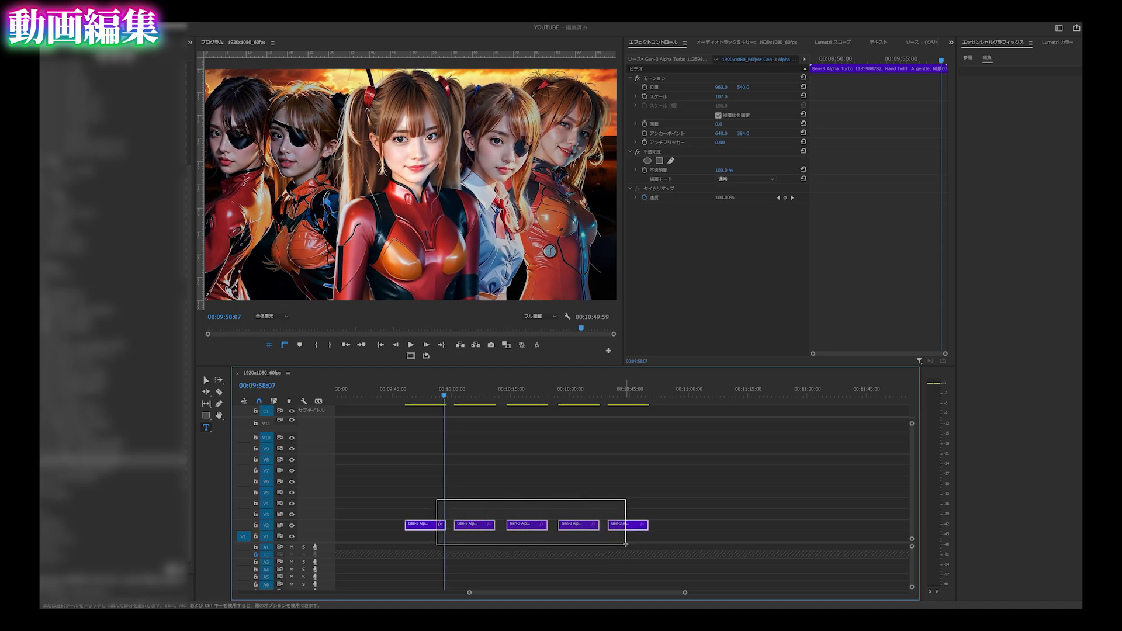
drag(625, 544, 632, 548)
key(ctrl+alt+v)
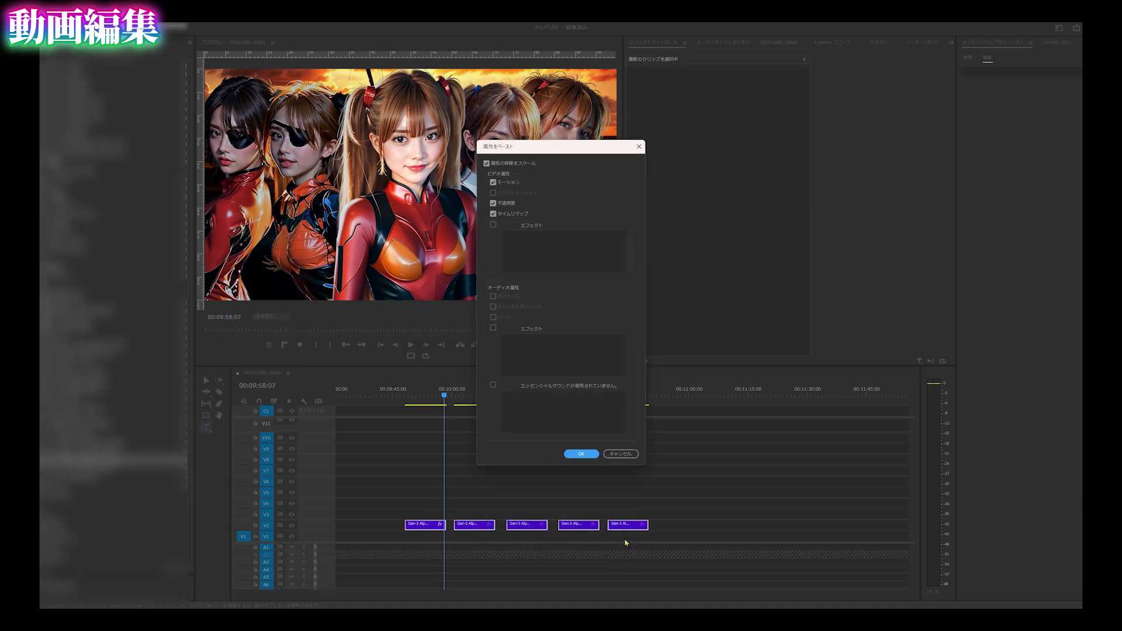
click(581, 454)
Examine a frame of each of the five clips to check that it fills the frame without black borders.
click(475, 396)
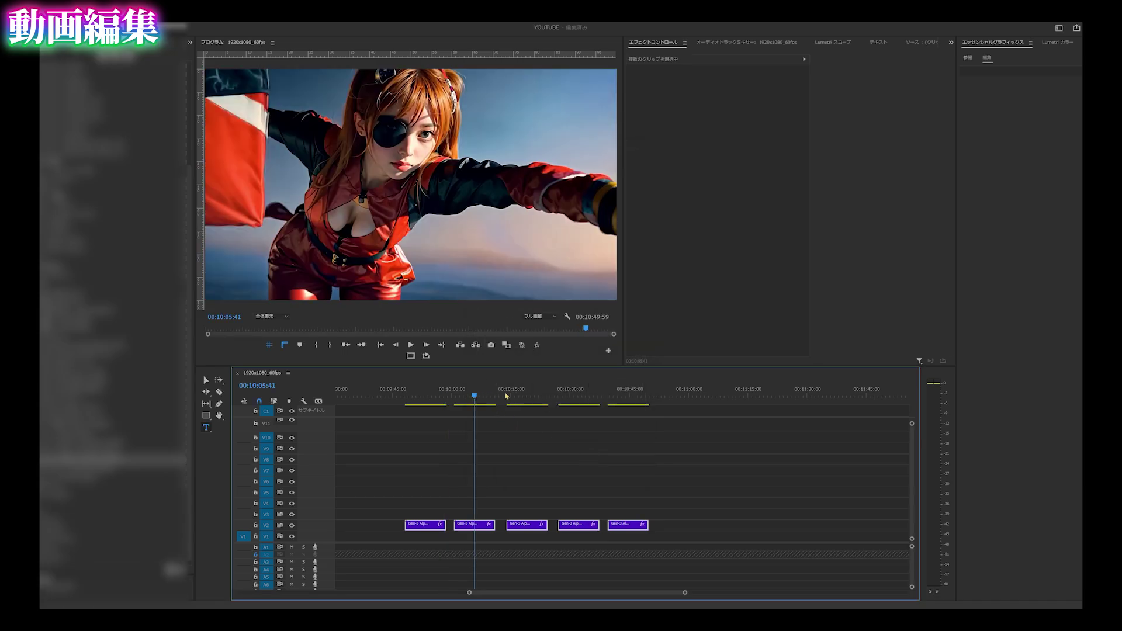
click(517, 394)
click(579, 395)
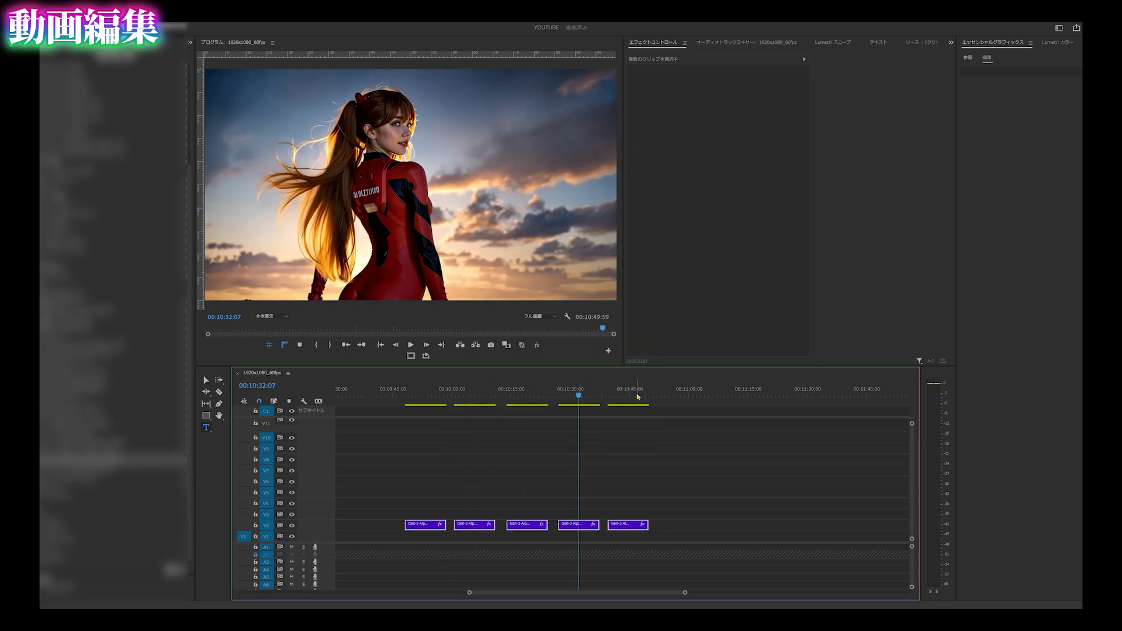
click(630, 397)
click(530, 396)
click(485, 395)
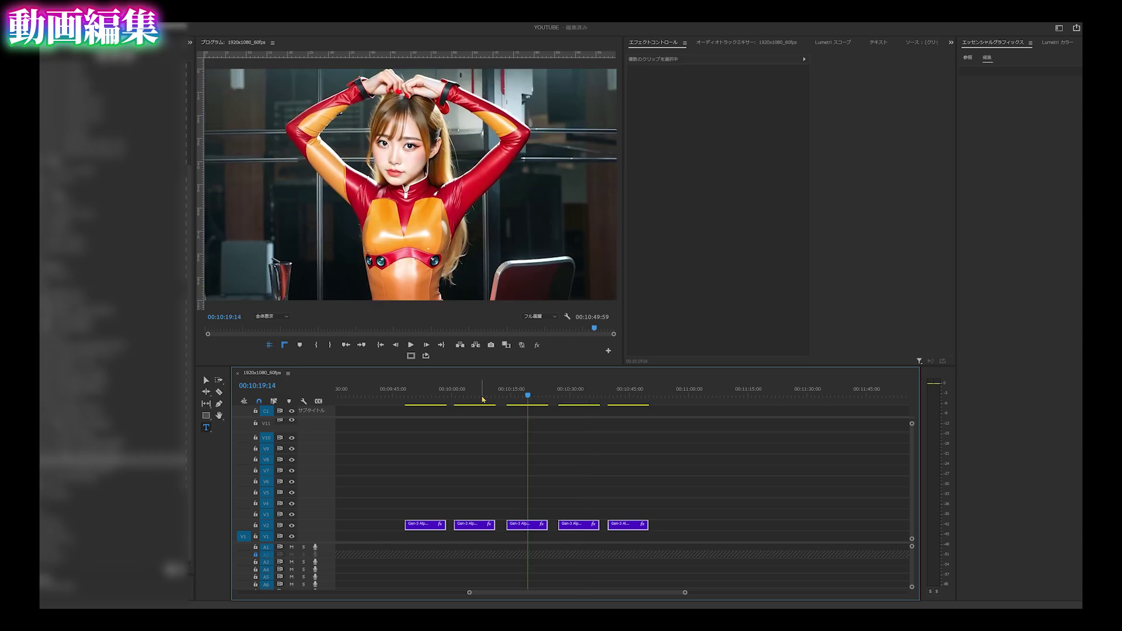
click(438, 396)
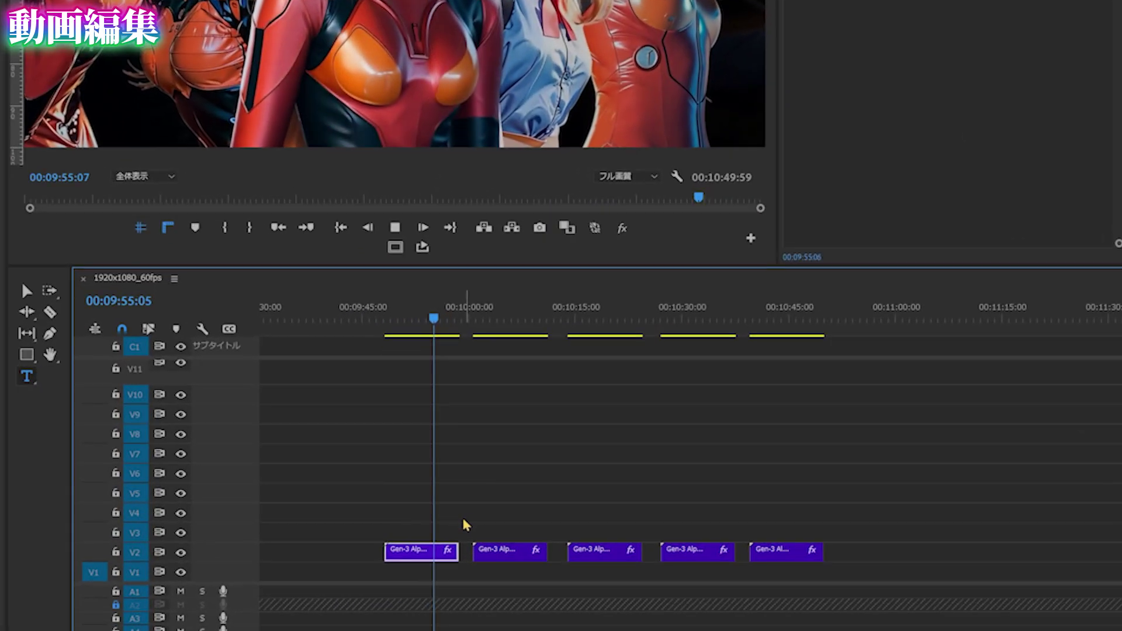
Set the first clip's playback speed to 150% in Speed/Duration (速度・デュレーション).
right_click(437, 523)
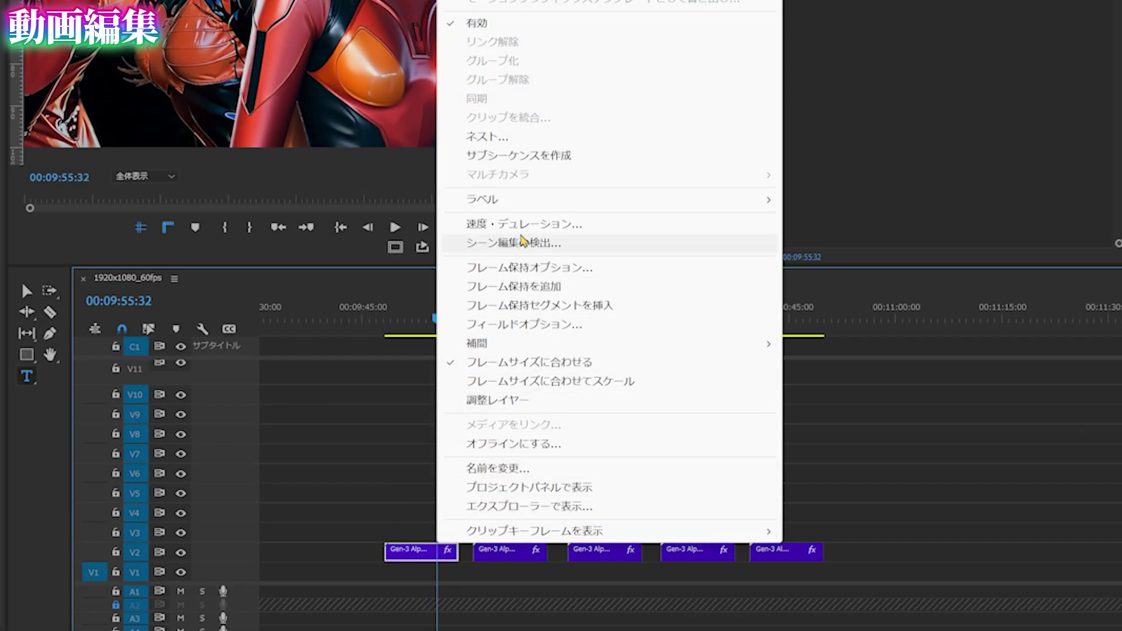
click(522, 225)
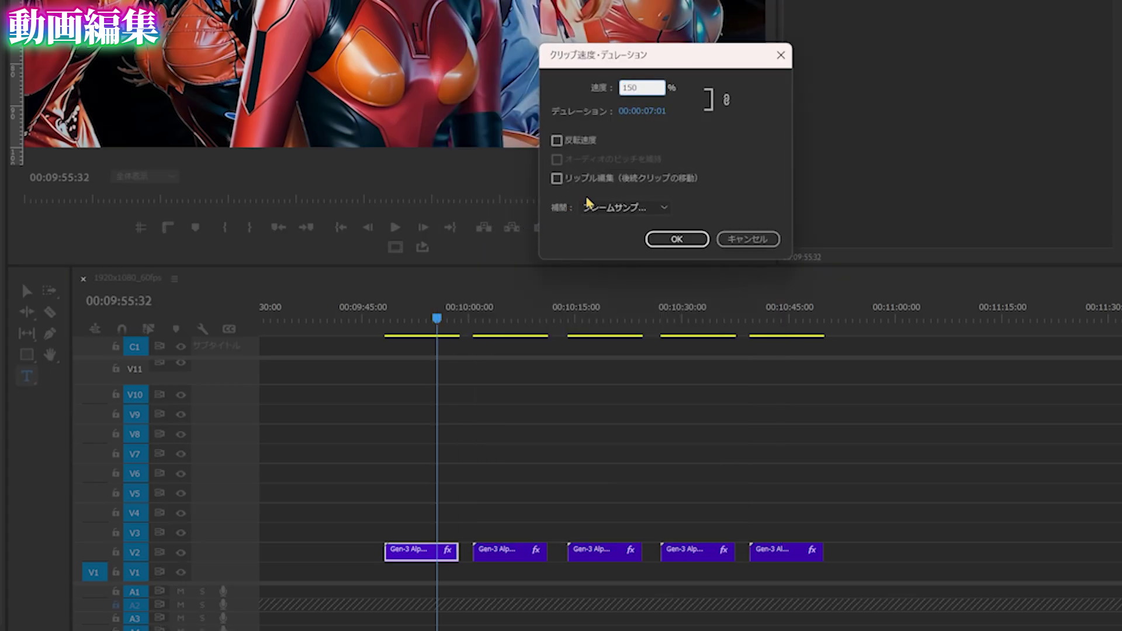
click(676, 239)
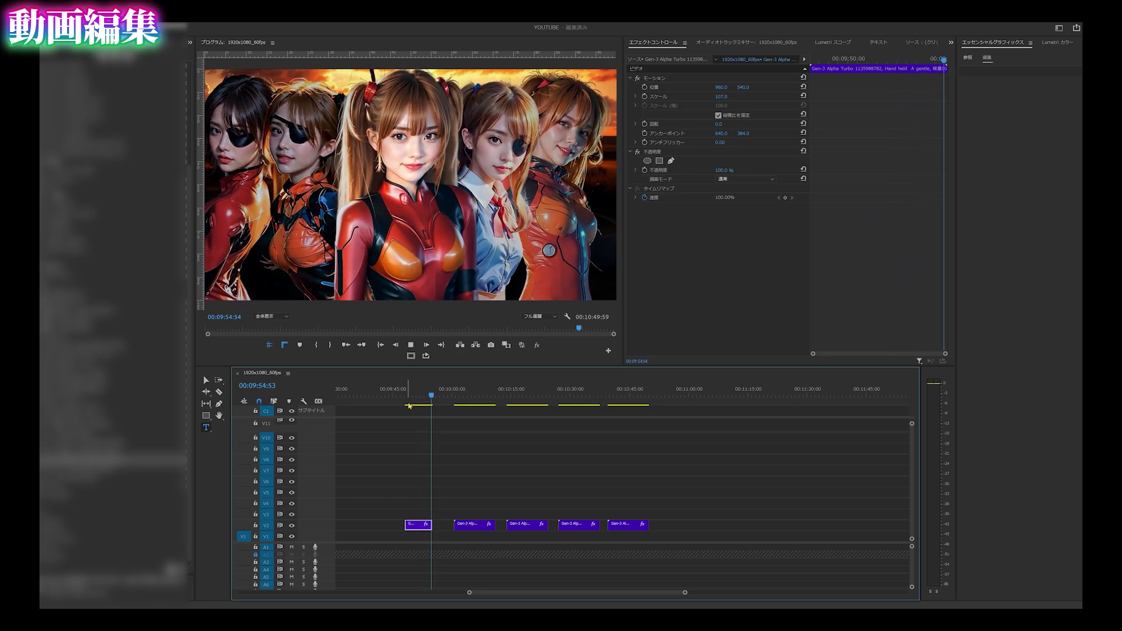
Set the third clip's playback speed to 130% and play back the timeline.
drag(468, 402, 526, 484)
right_click(530, 526)
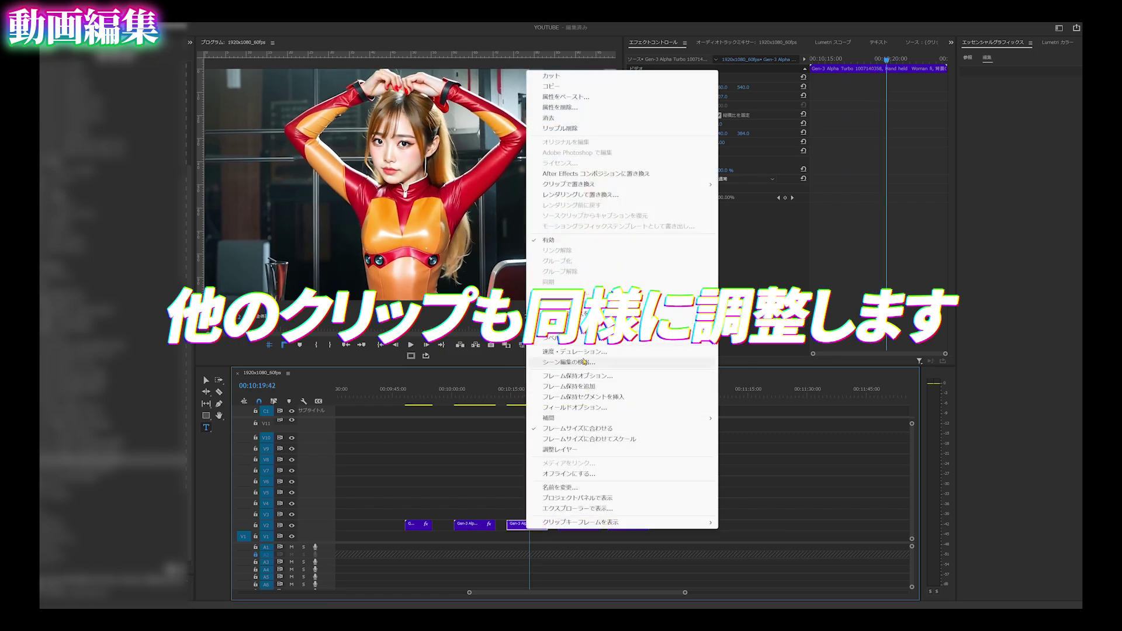
click(563, 357)
key(Return)
key(space)
Adjust the speed and duration of the last clip on track V2 and play it back.
drag(568, 395, 620, 524)
right_click(620, 525)
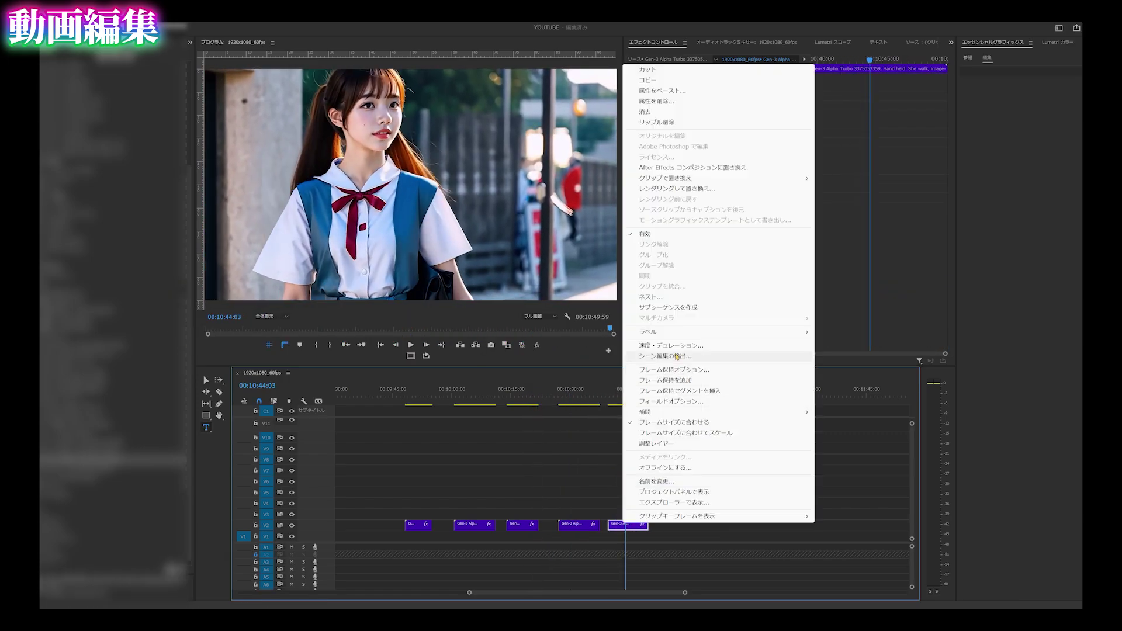
click(649, 358)
key(Return)
key(space)
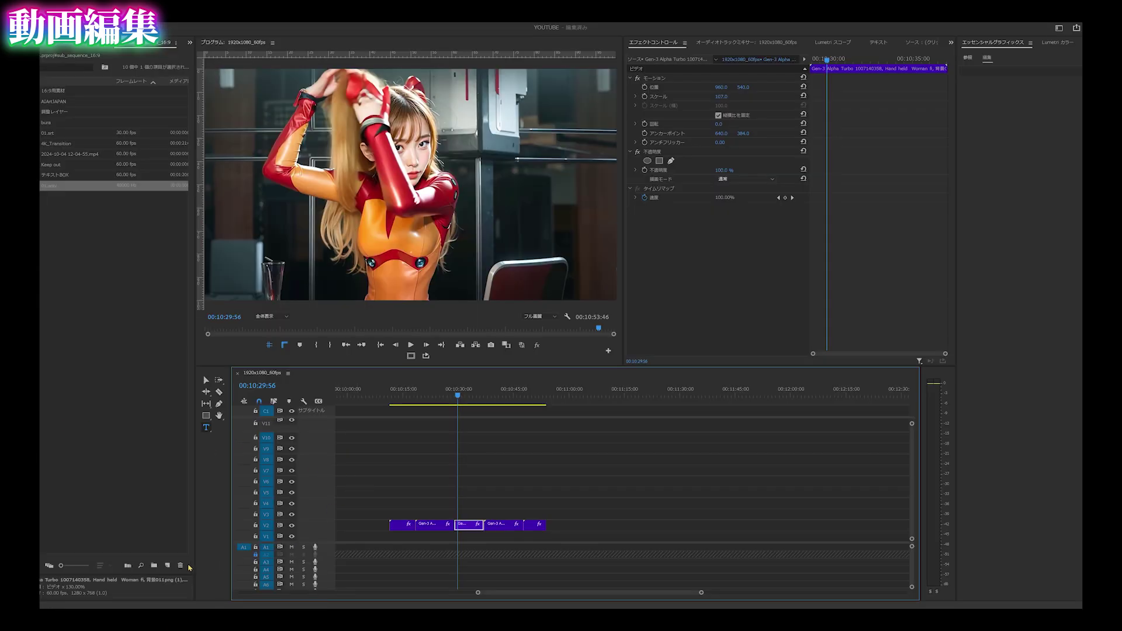
Create a new adjustment layer (調整レイヤー) and place it on track V4 above the whole run of clips.
click(168, 566)
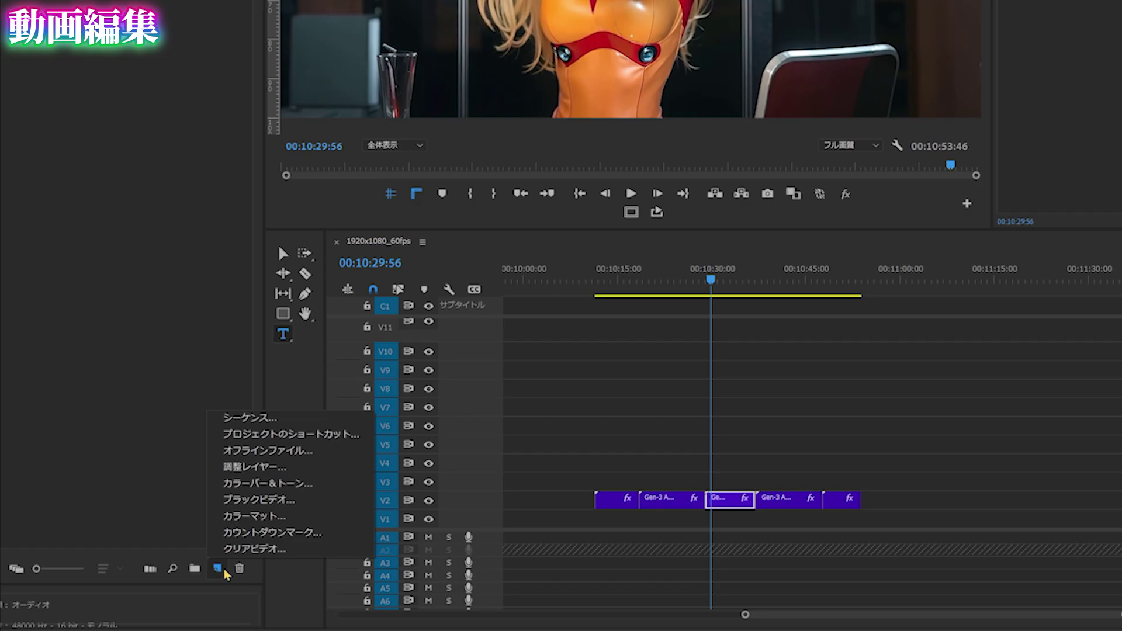
click(174, 506)
key(Return)
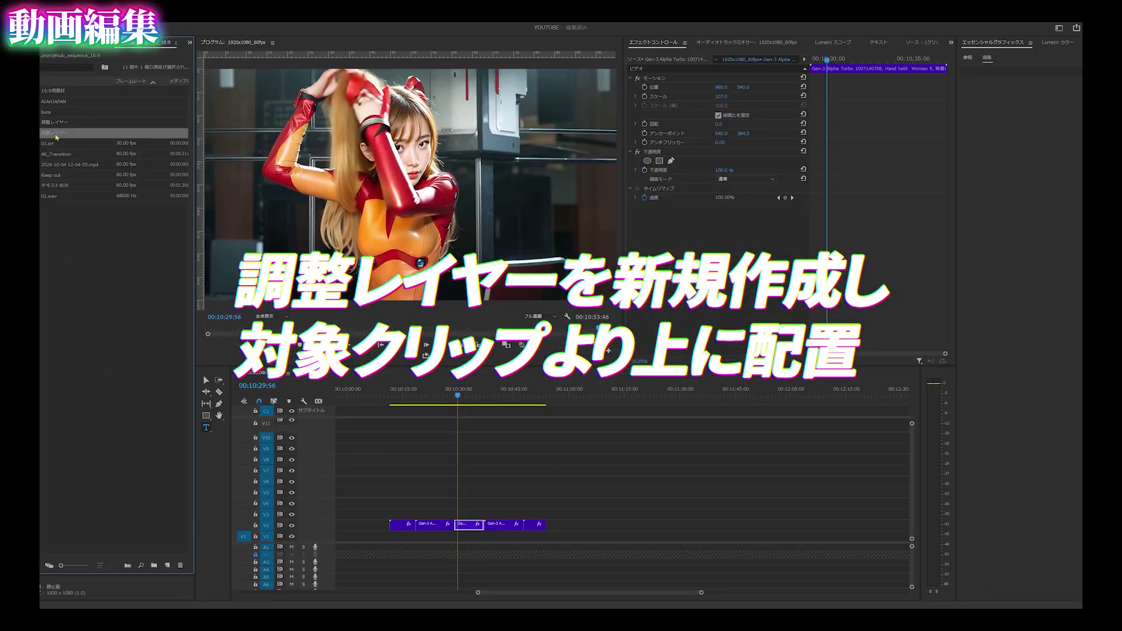
drag(56, 133, 546, 504)
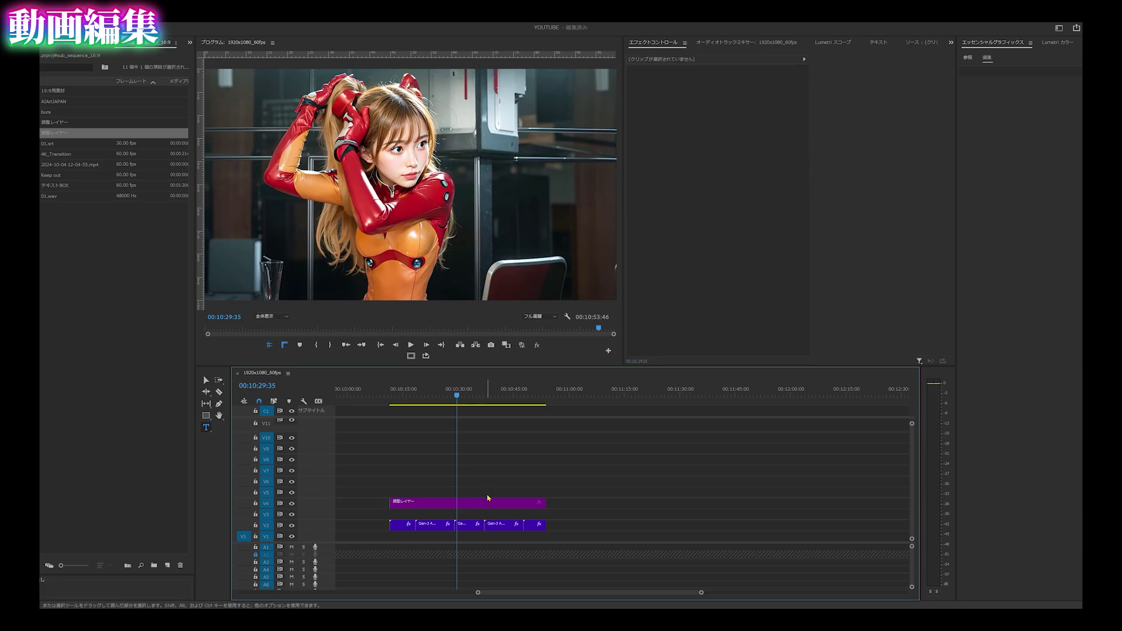
Grade the adjustment layer in Lumetri Color's Basic Correction with temperature about 59, tint about -42.4 and saturation about 71.2.
click(488, 500)
click(1043, 31)
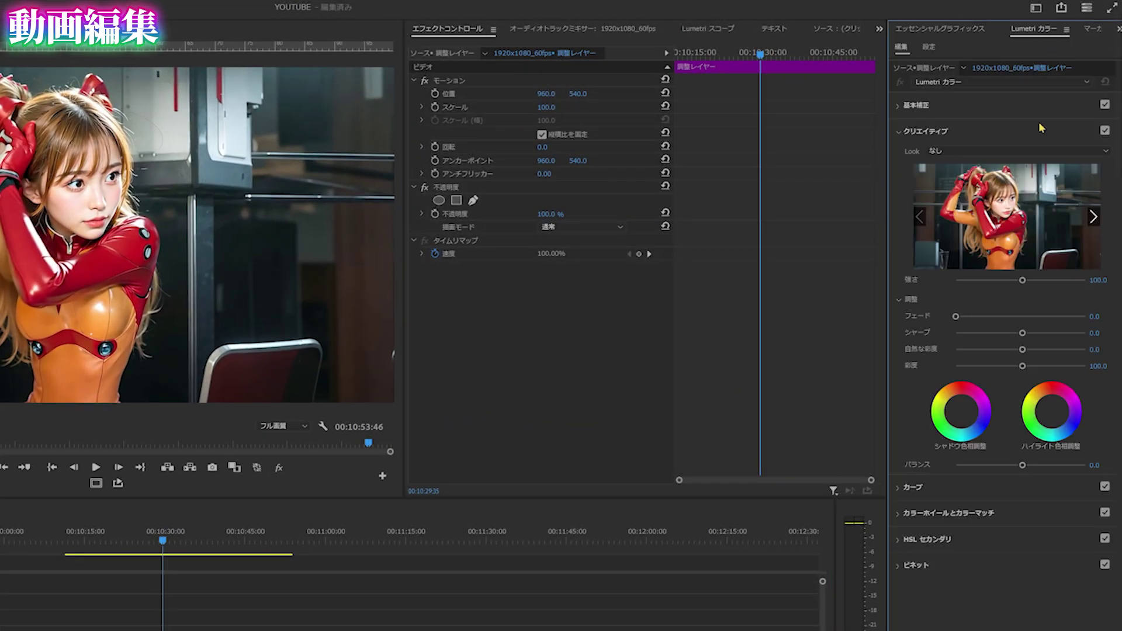
click(925, 131)
click(916, 105)
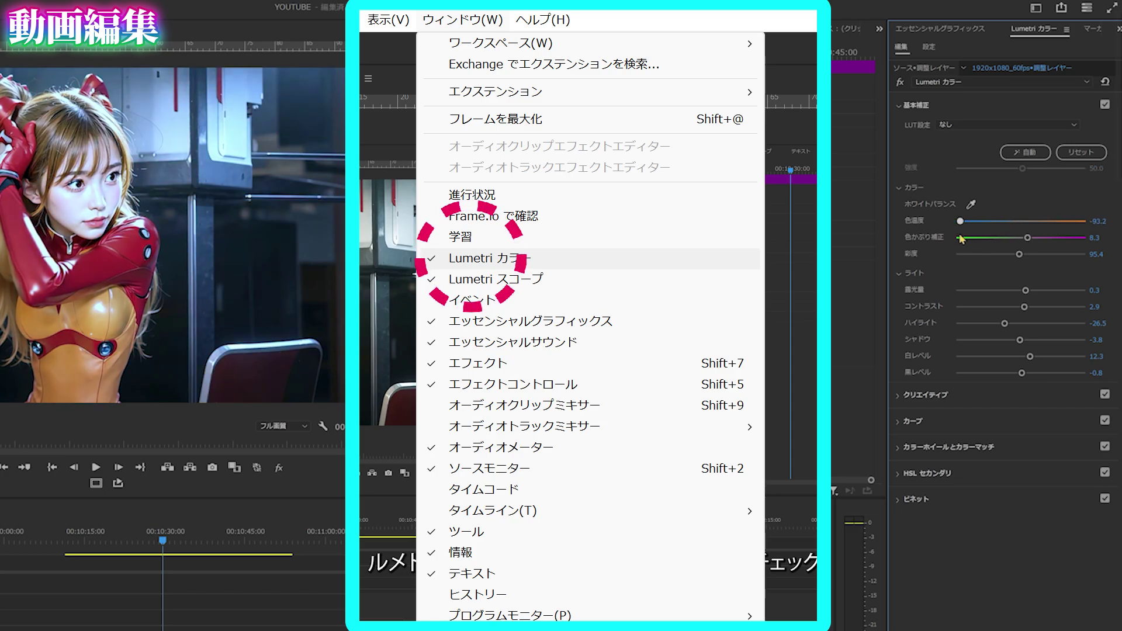
drag(1029, 238, 1059, 220)
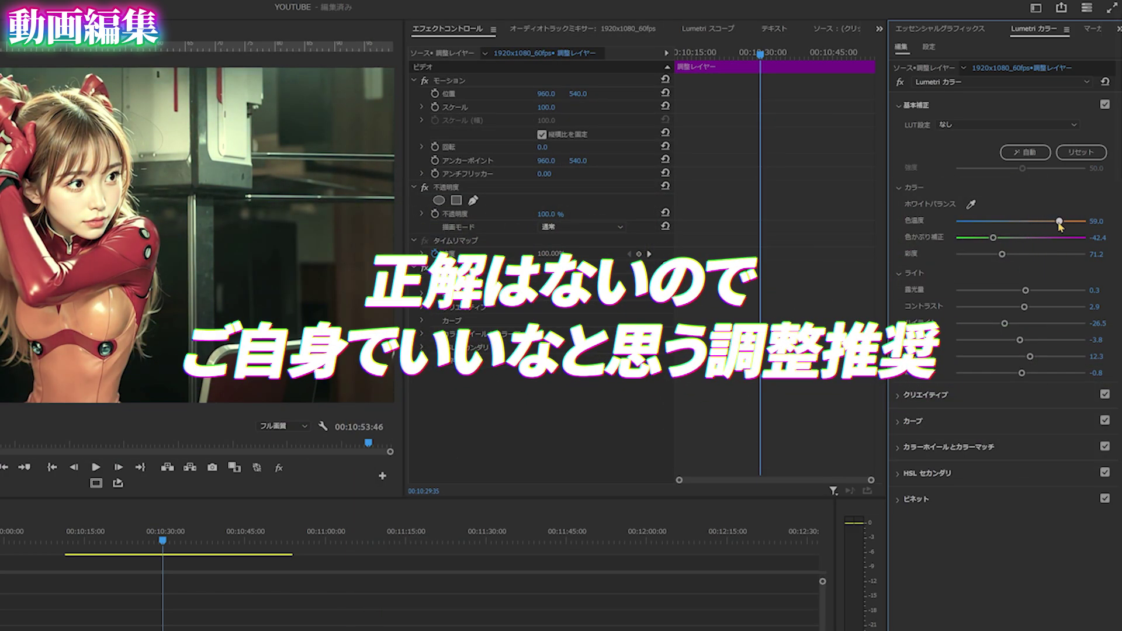
Refine the adjustment layer's light values and set its Creative sharpen to about 9.3 and saturation to about 105.4, with a slight shadow tint.
drag(1026, 291, 1075, 307)
drag(1005, 323, 1009, 341)
click(903, 400)
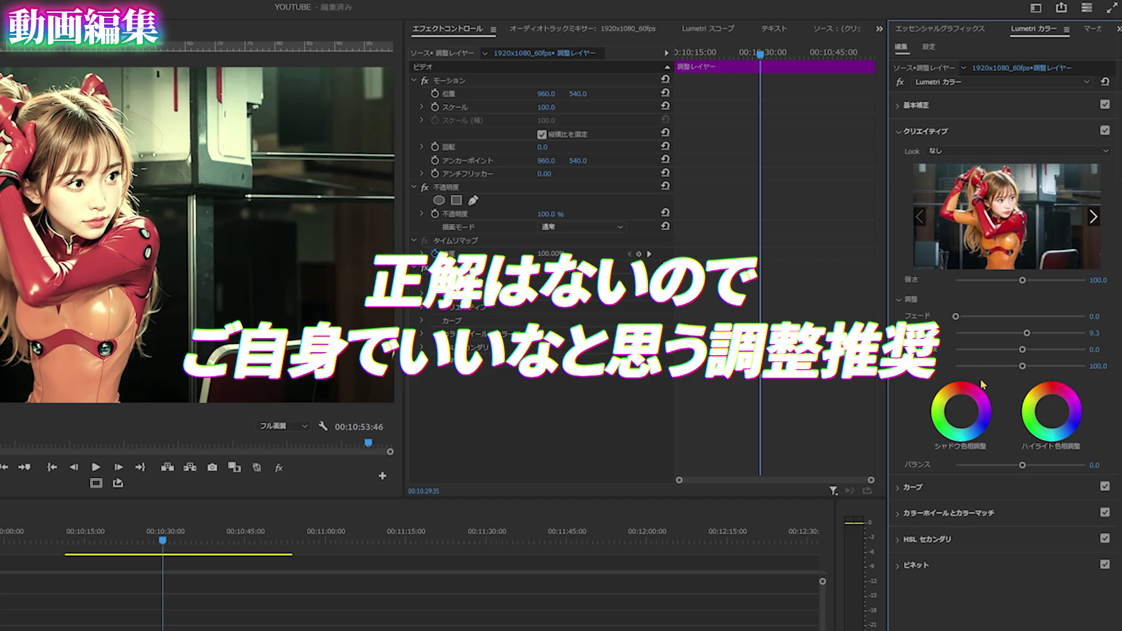
mouse_move(1022, 367)
mouse_down()
mouse_move(1069, 367)
mouse_move(959, 368)
mouse_move(1024, 366)
mouse_up()
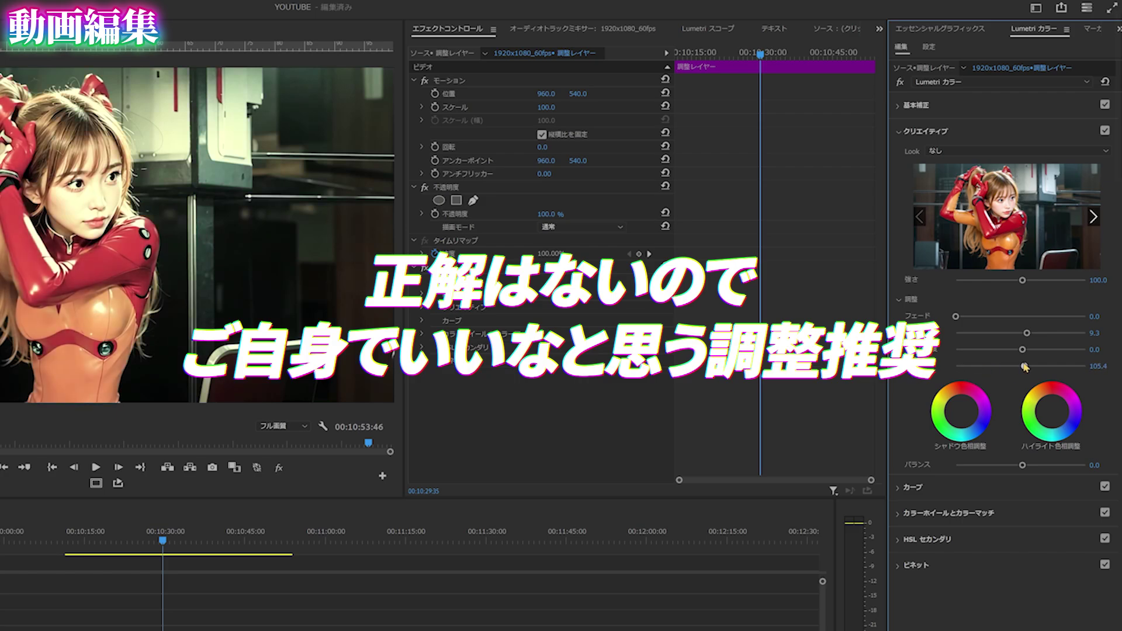
drag(993, 407, 985, 398)
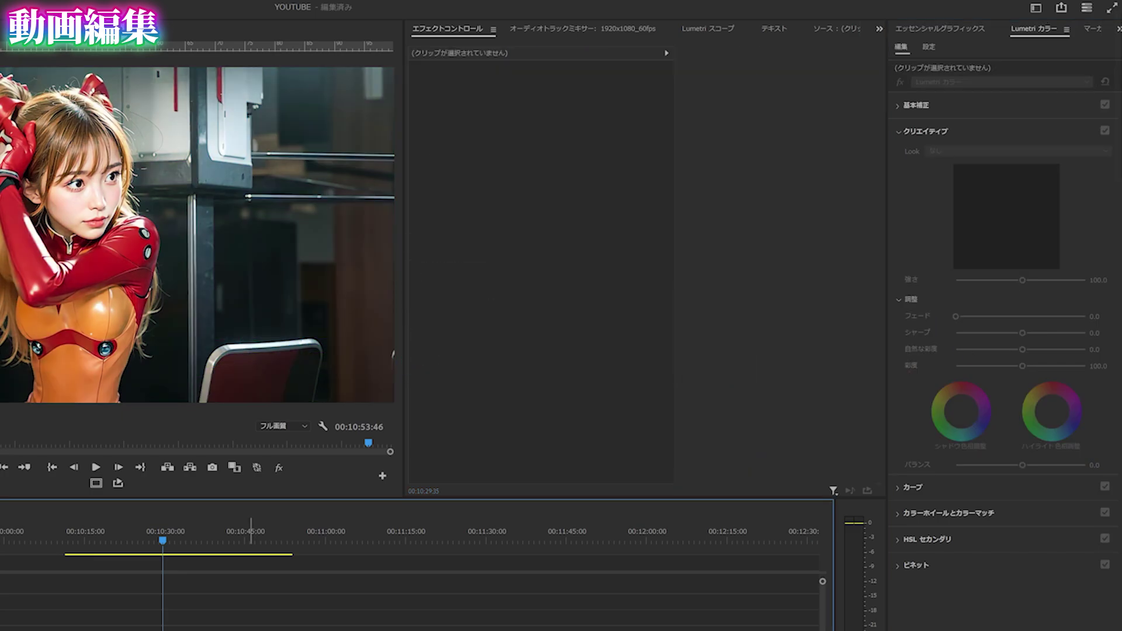
Select the ungraded adjustment layer and apply the Creative look Jordan's HLG - Sci-Fi to it.
click(951, 153)
click(968, 460)
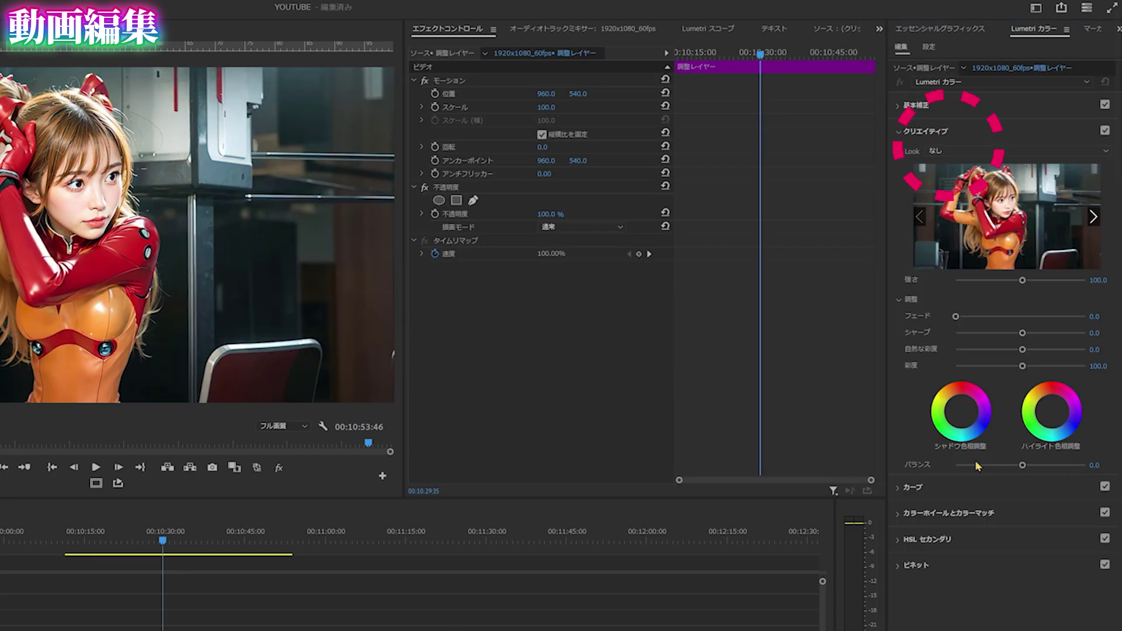
click(1002, 150)
click(975, 443)
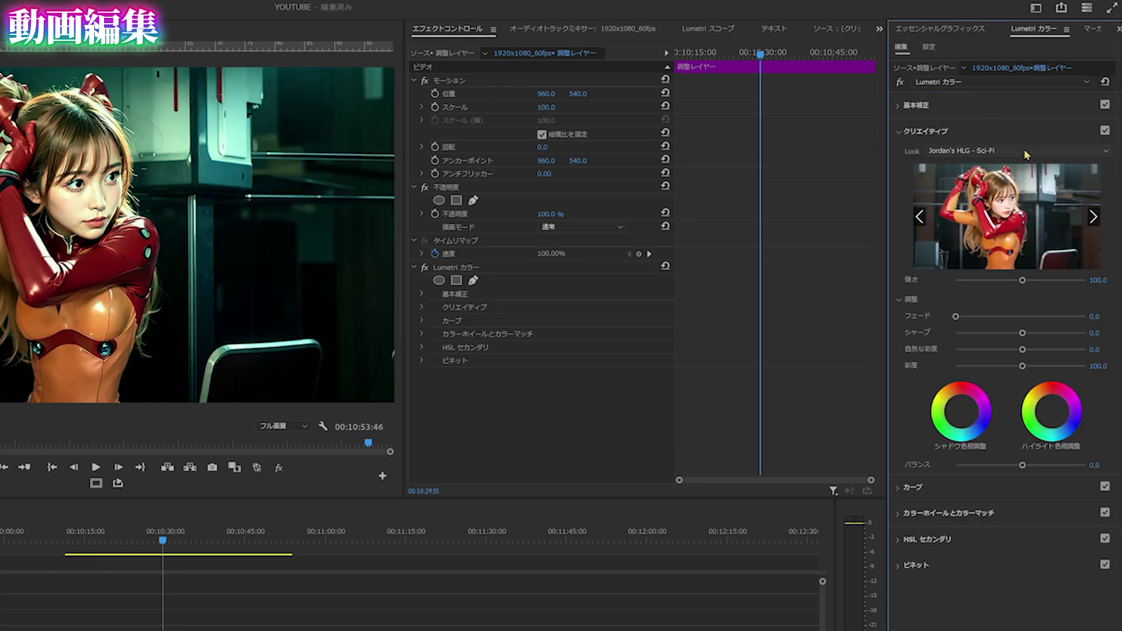
click(1002, 151)
key(Escape)
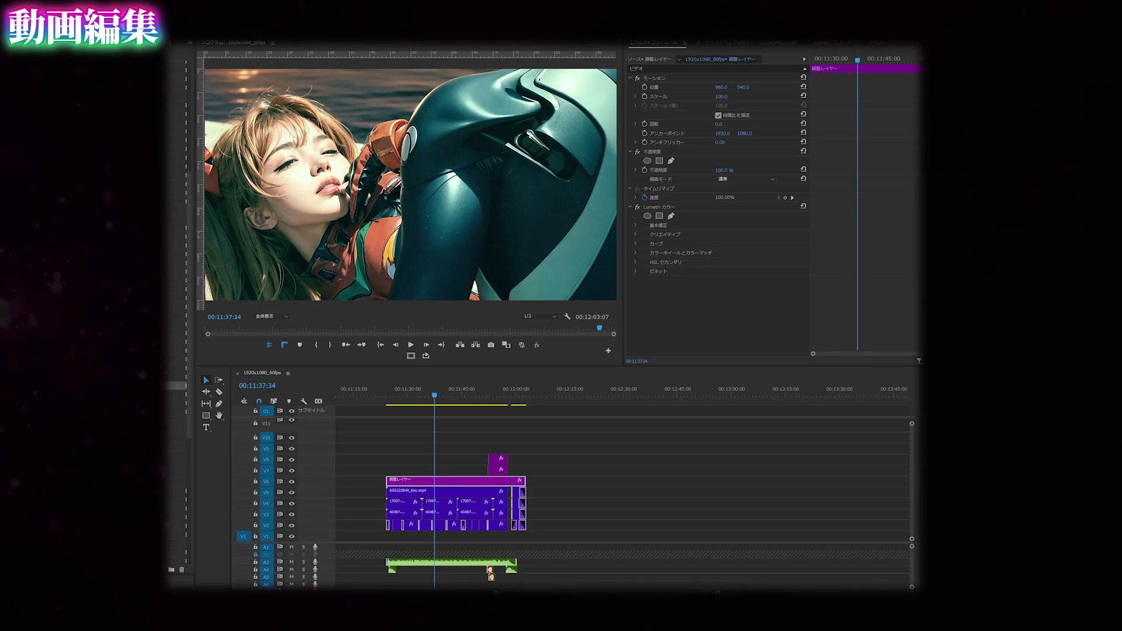
Play back the finished layered sequence from its start.
mouse_move(391, 395)
mouse_down()
mouse_move(528, 396)
mouse_move(388, 396)
mouse_up()
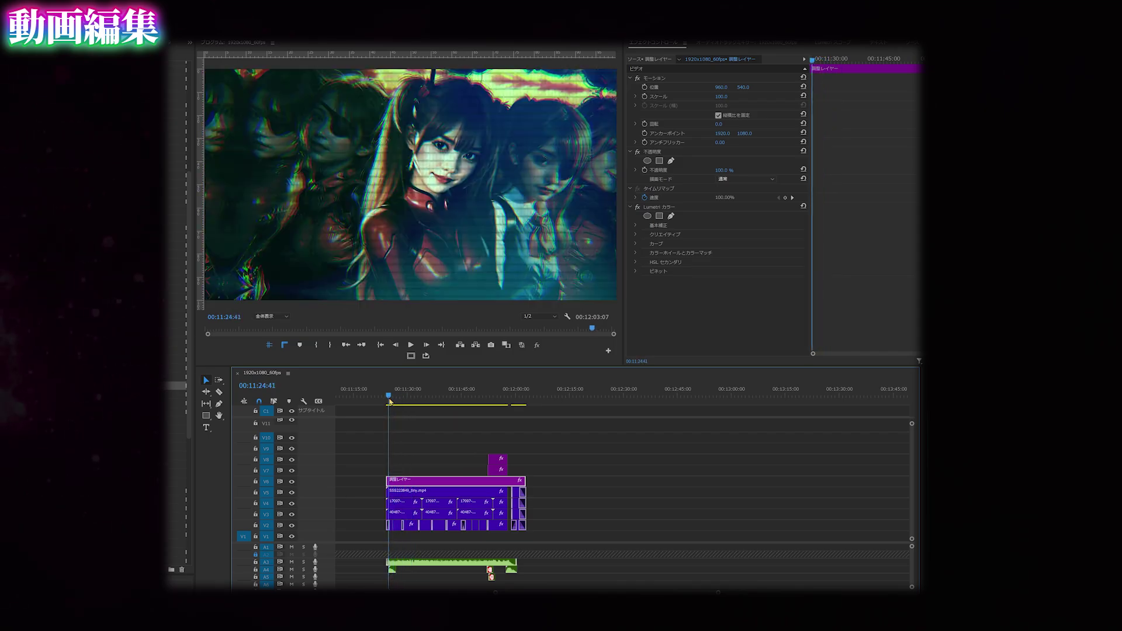
key(space)
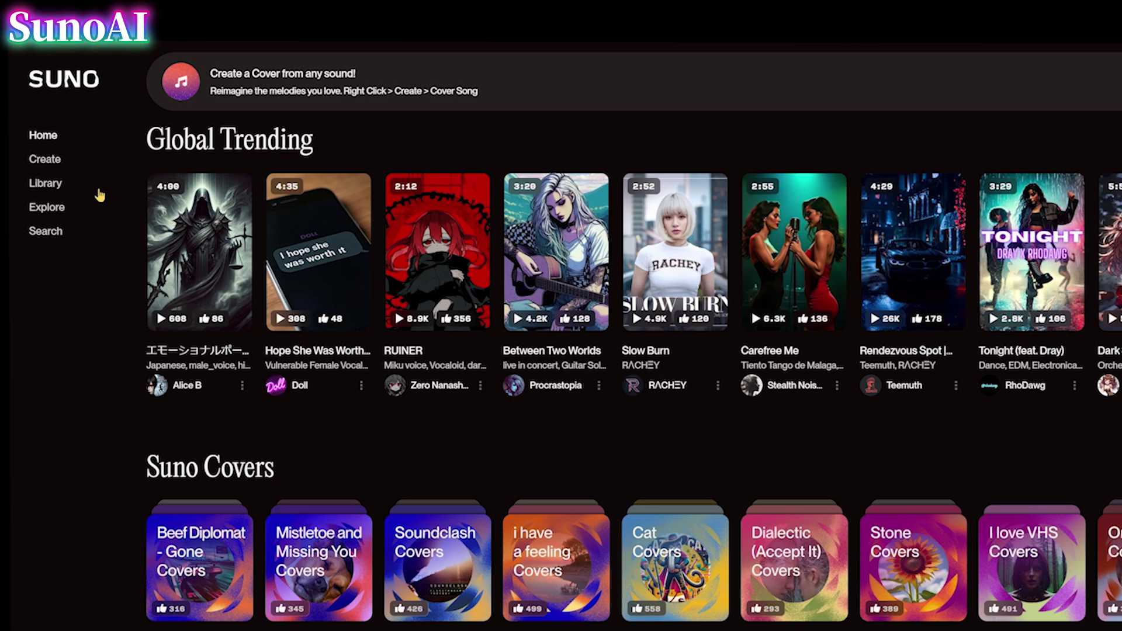
In Suno, start an instrumental song styled "Epic orchestral BGM for a movie trailer, Composed of intense drums and brass, with tension-building strings,".
click(82, 167)
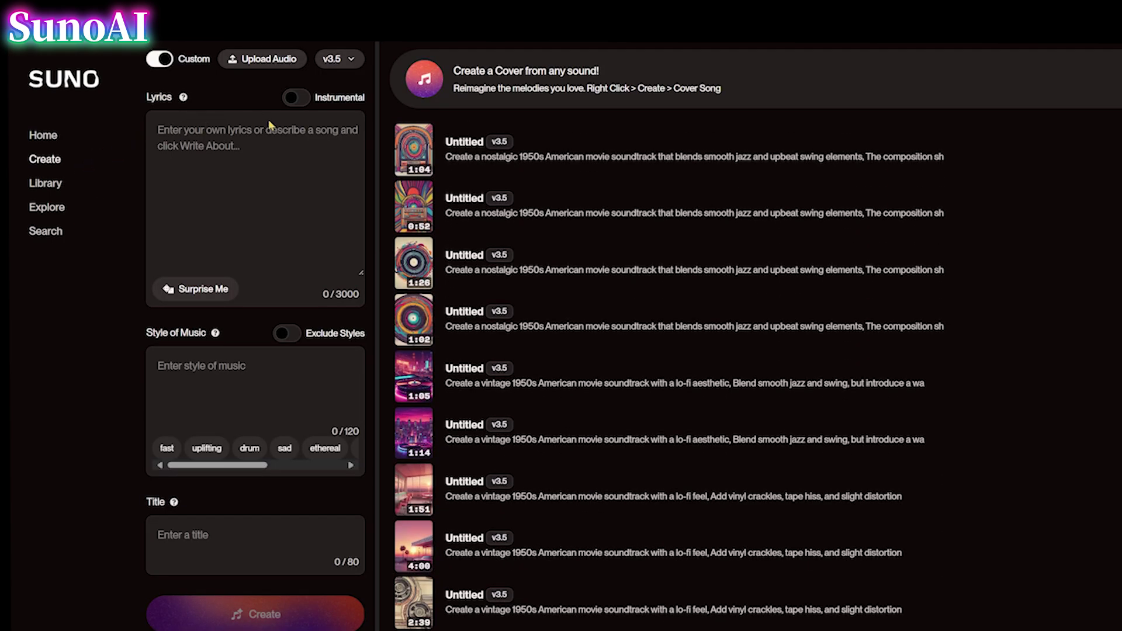
click(298, 98)
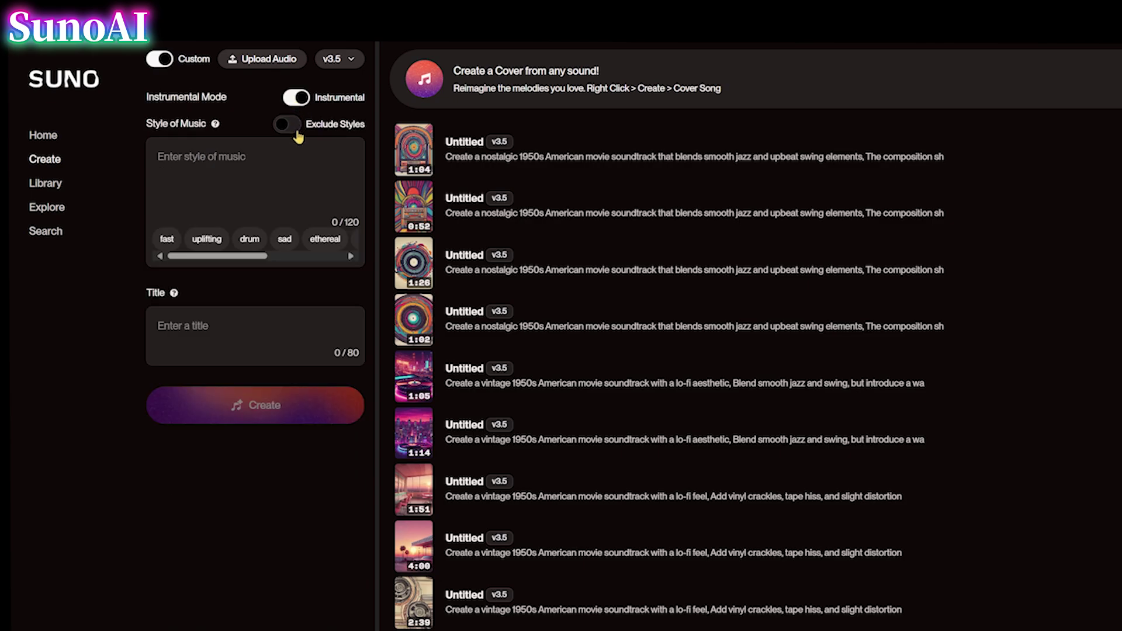
click(222, 169)
text(Epic orchestral BGM for a movie trailer,  Composed of intense drums and brass,  with tension-building strings,  Climax)
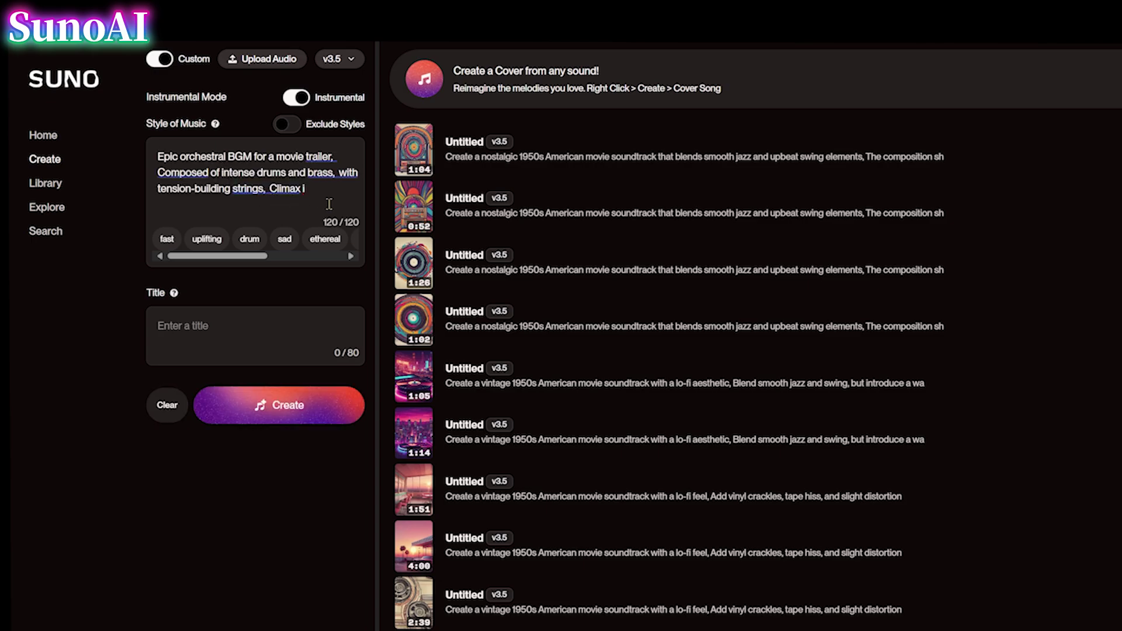
key(BackSpace)
key(BackSpace)
key(BackSpace)
key(BackSpace)
key(BackSpace)
key(BackSpace)
key(BackSpace)
key(BackSpace)
key(BackSpace)
Title the song 333 and generate it.
click(212, 338)
text(333)
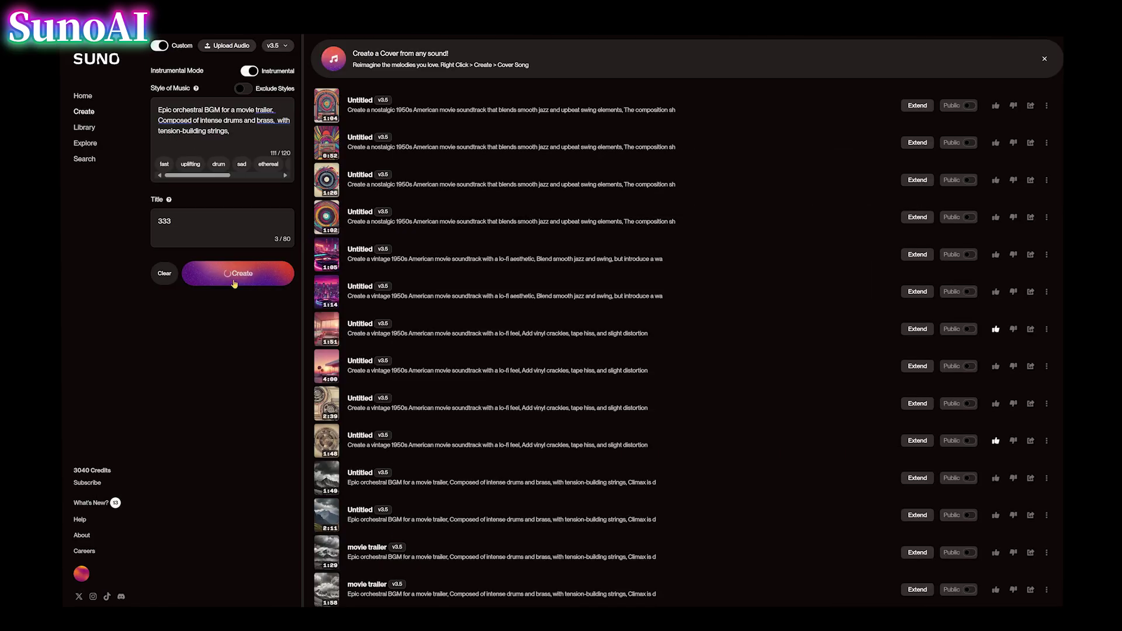
click(234, 275)
Listen to both generated versions of the song 333.
click(330, 556)
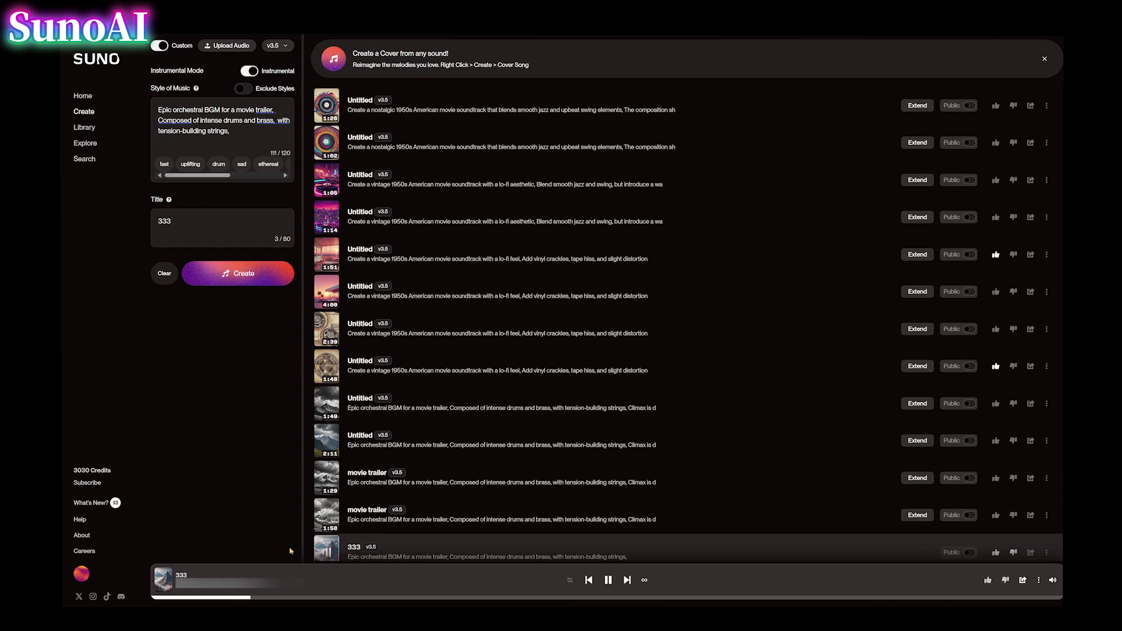
scroll(328, 535, down, 1)
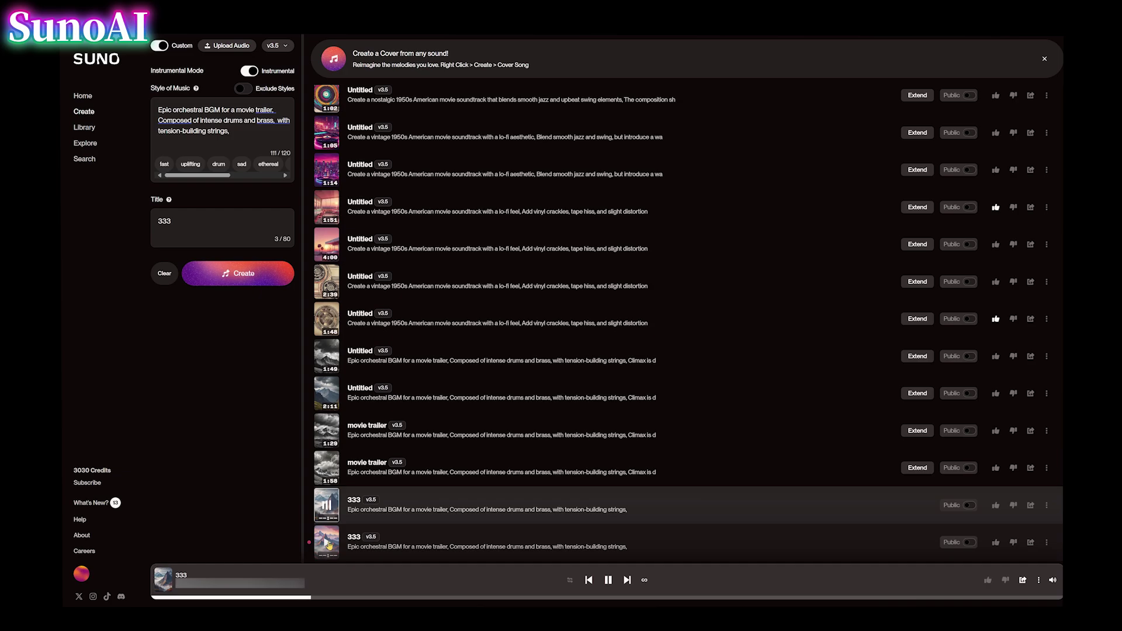
click(327, 543)
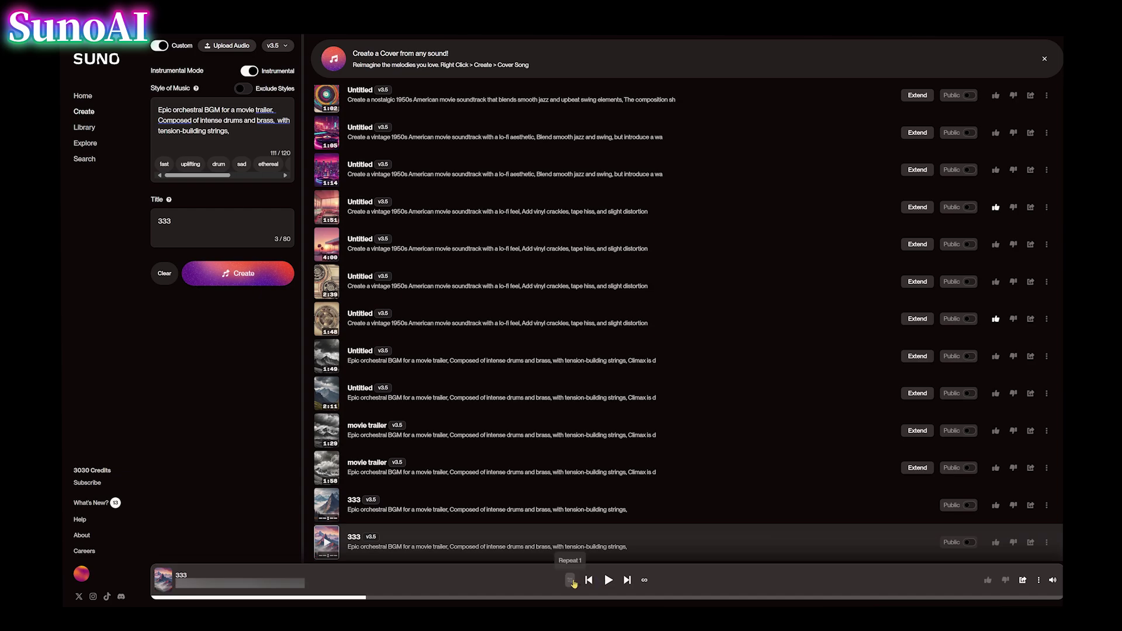
Select the second version of 333 and open its options to reach the download choice.
click(394, 531)
click(1046, 542)
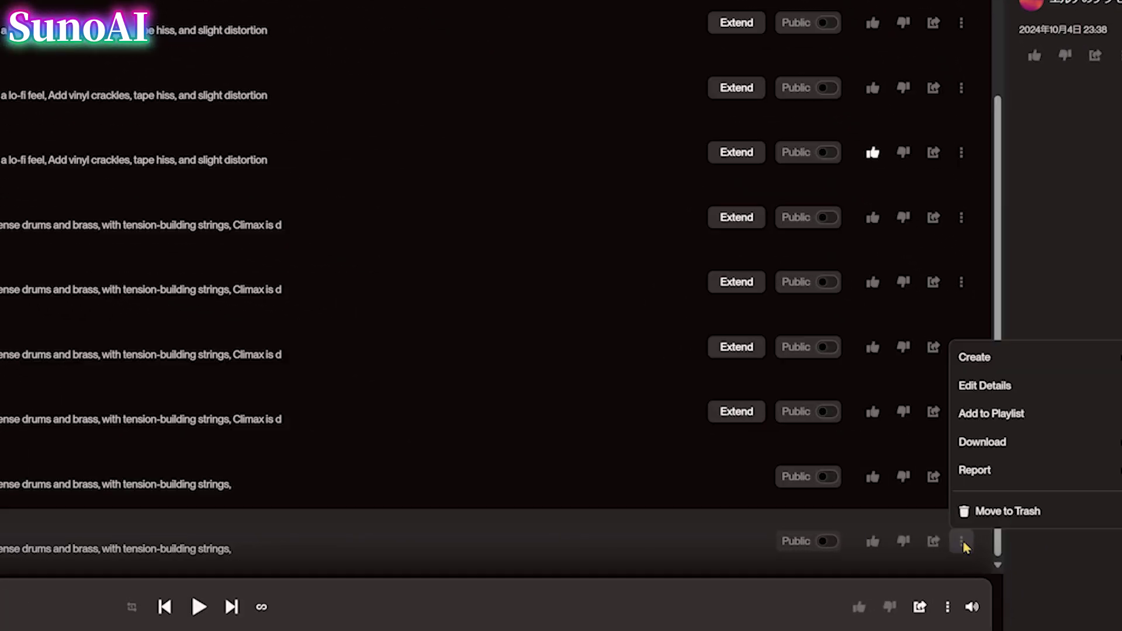
mouse_move(972, 450)
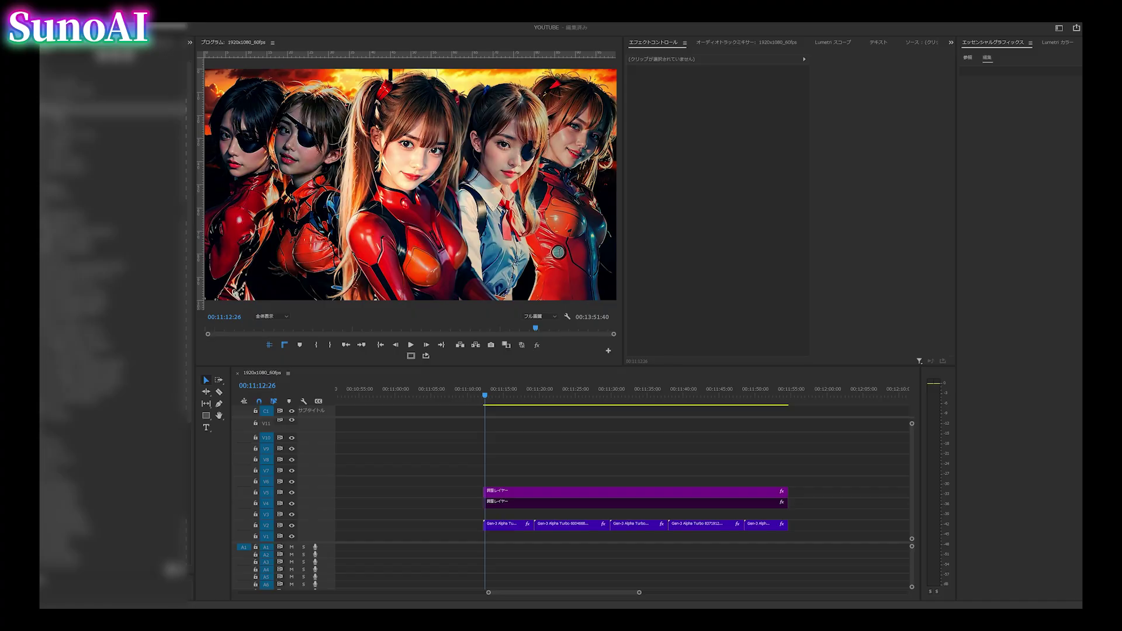
Switch to Premiere Pro, place the music file Untitled (1).mp3 on track A2 from the first clip's start, and play it.
drag(432, 411, 494, 559)
key(space)
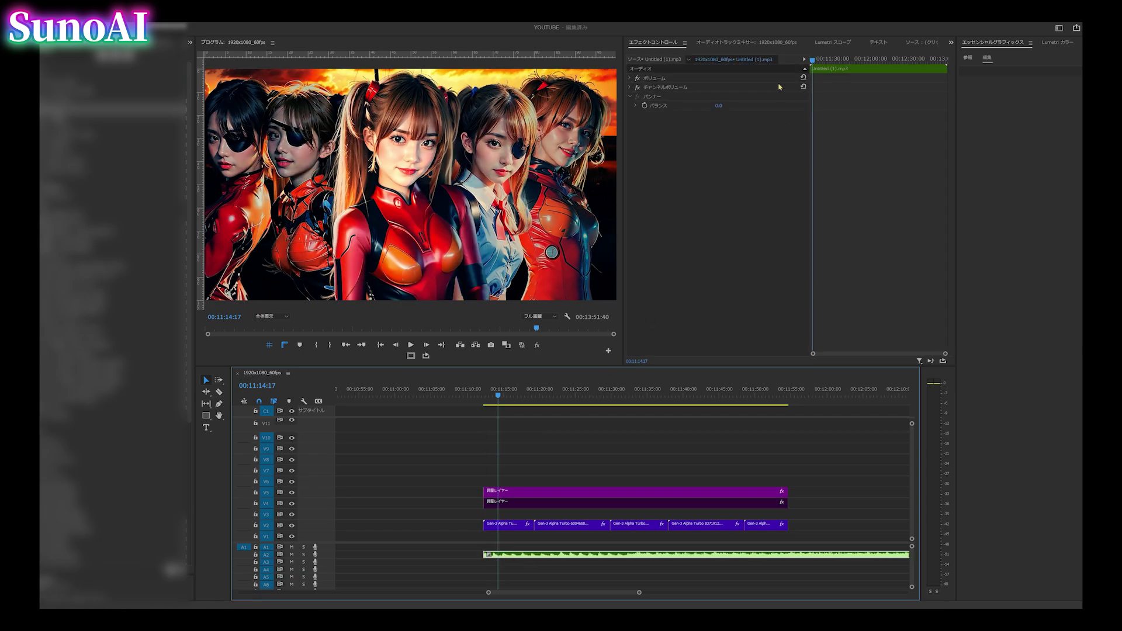
Balance the music volume on track A2 in the Audio Track Mixer while playing back the timeline.
click(761, 44)
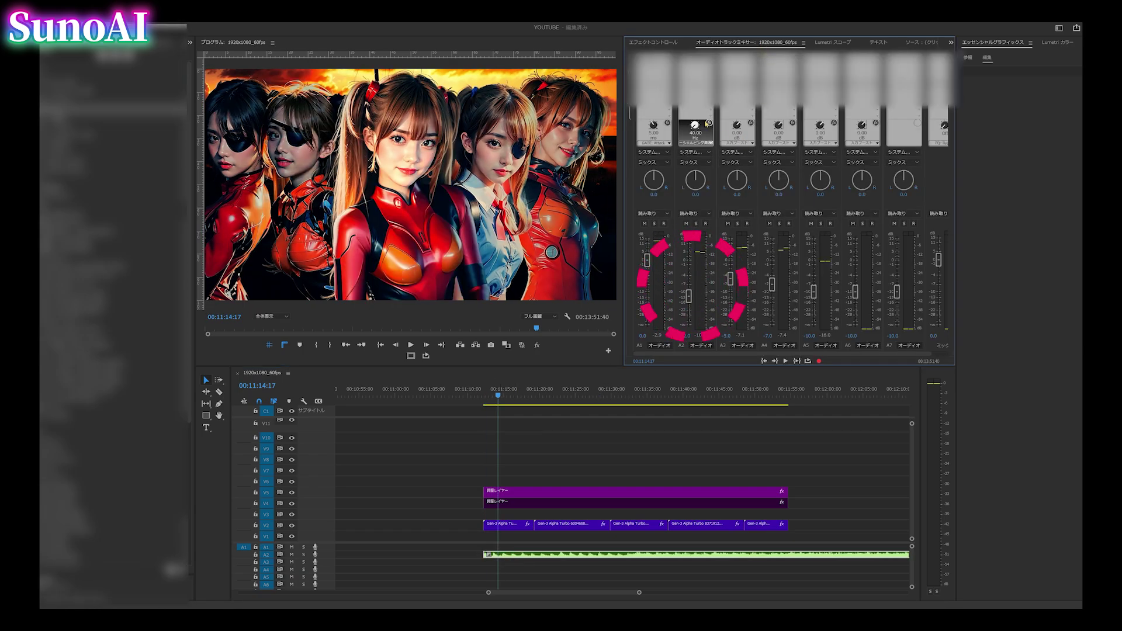
drag(690, 301, 690, 294)
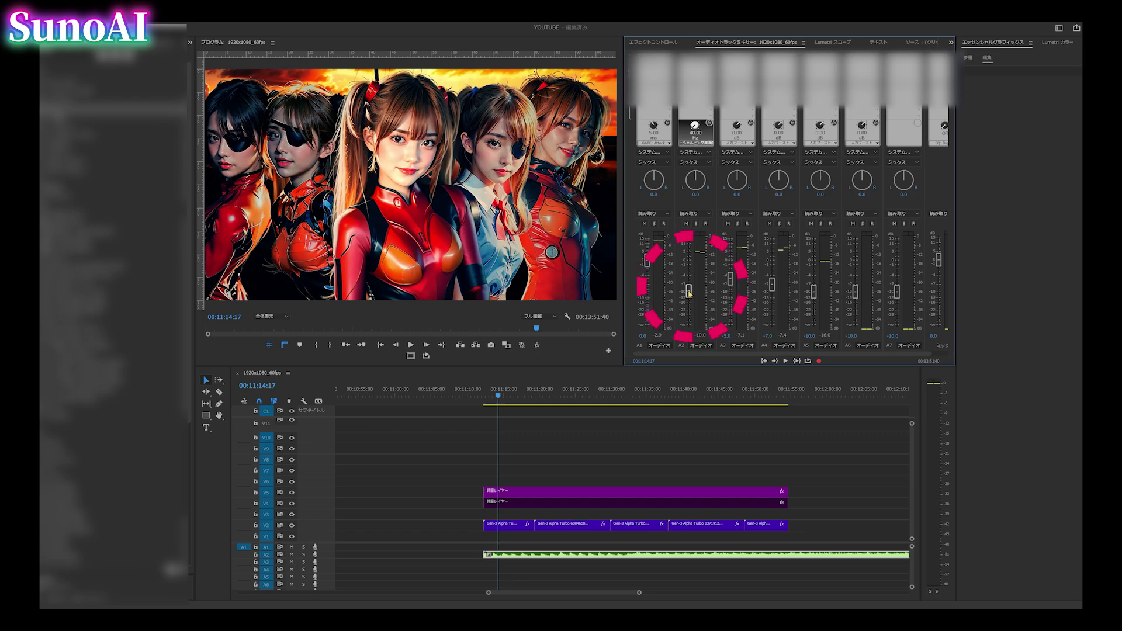
click(499, 397)
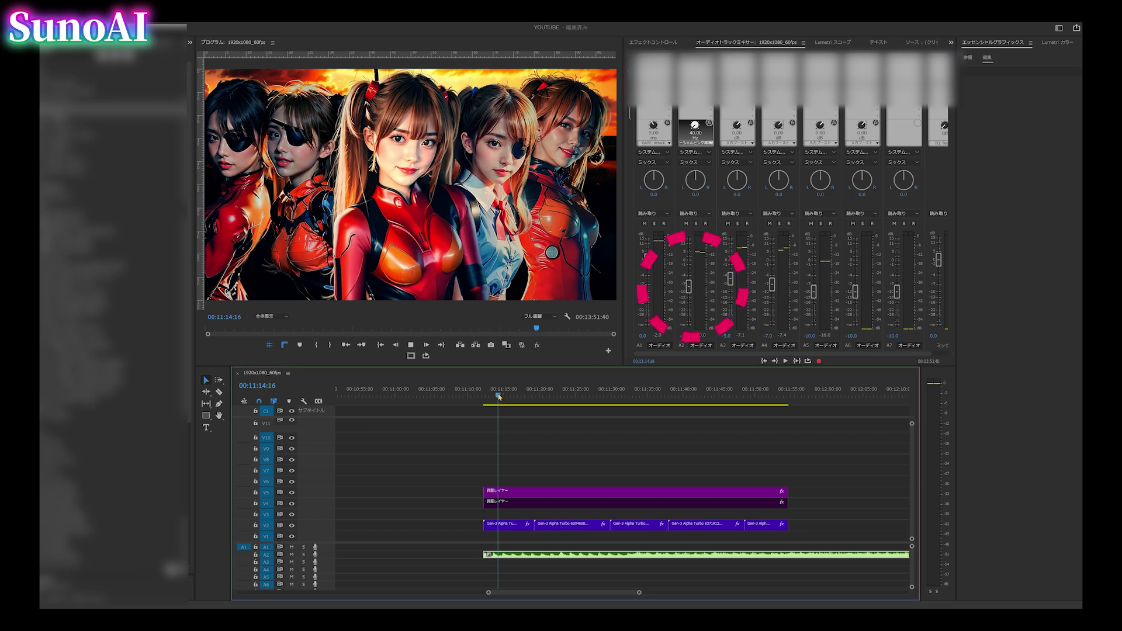
key(space)
mouse_move(689, 287)
mouse_down()
mouse_move(687, 272)
mouse_move(687, 307)
mouse_move(688, 280)
mouse_up()
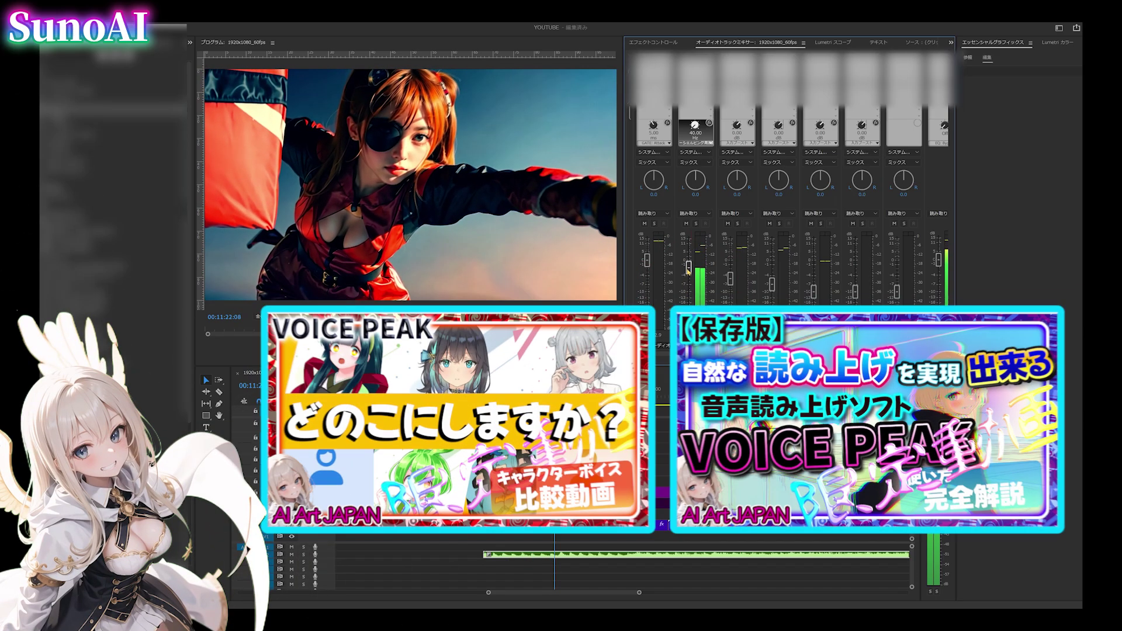
drag(688, 270, 689, 278)
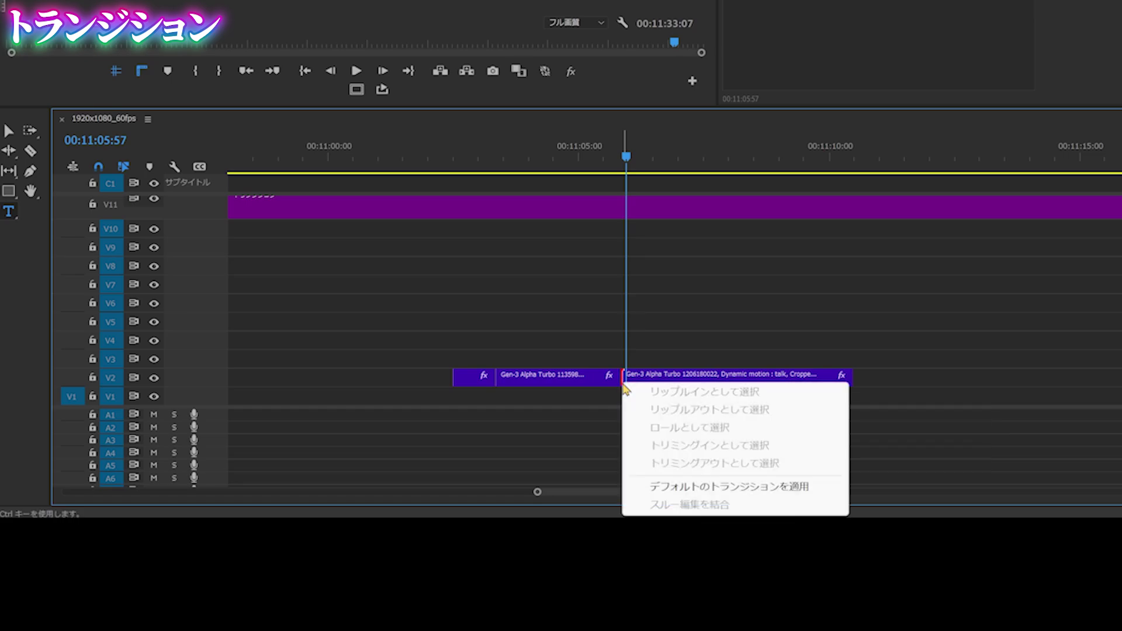
Apply the default transition to the cut before the last clip on track V2 and preview it.
click(687, 492)
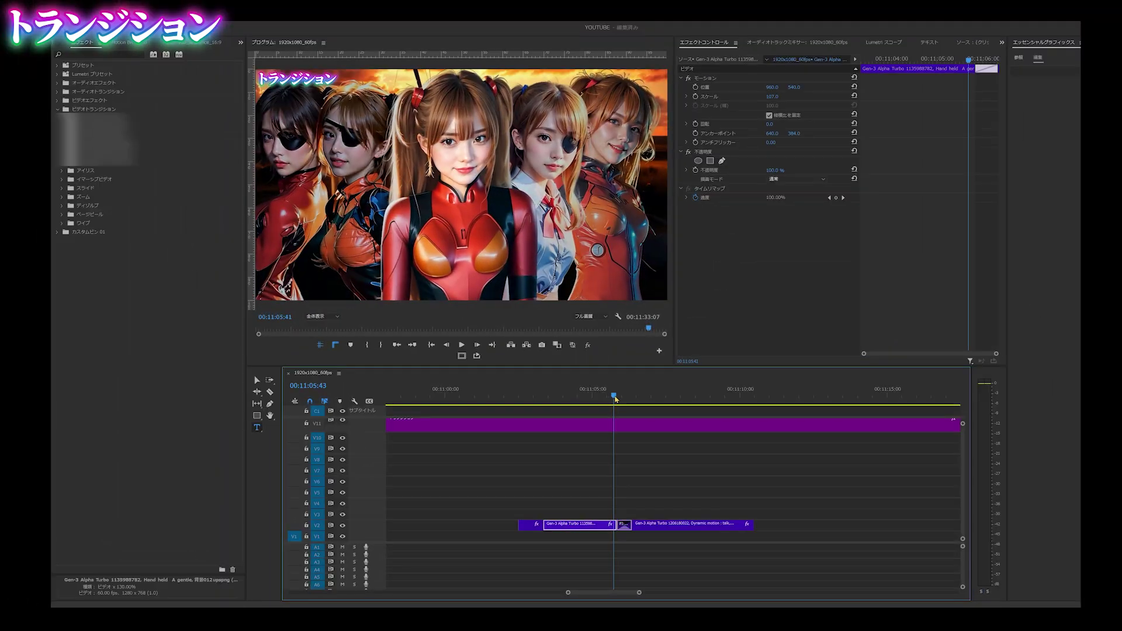
drag(615, 399, 628, 402)
click(623, 523)
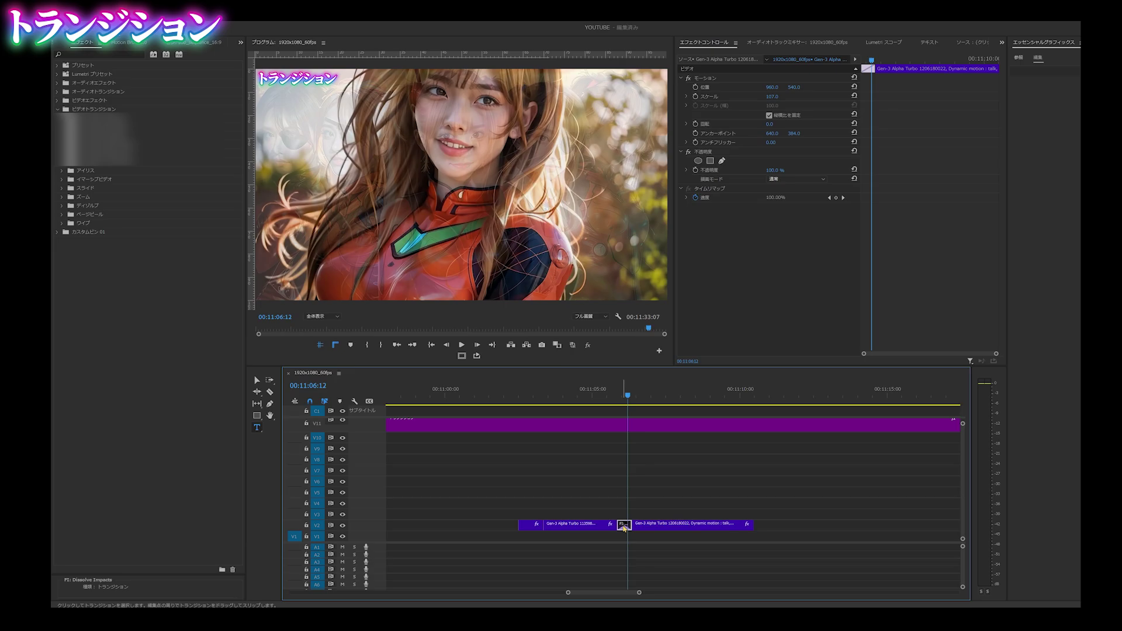
click(611, 439)
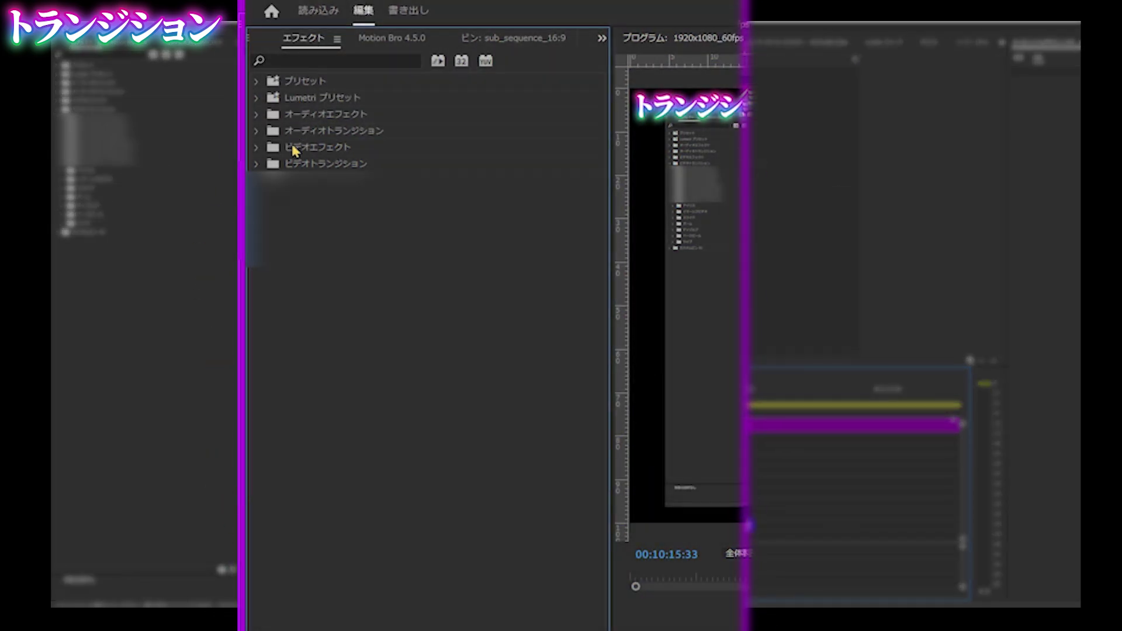
Expand the video transitions (ビデオトランジション) and examine the effects in its subfolders, including Slide (スライド).
click(271, 166)
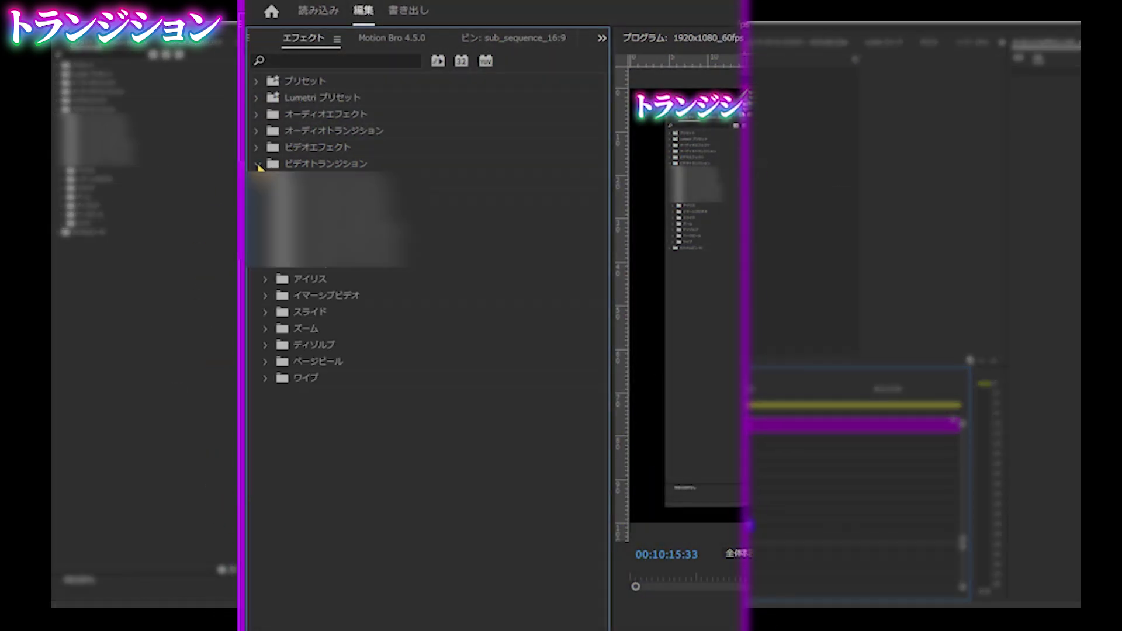
click(285, 280)
key(Down)
key(Down)
key(Down)
key(Down)
key(Down)
key(Down)
click(266, 312)
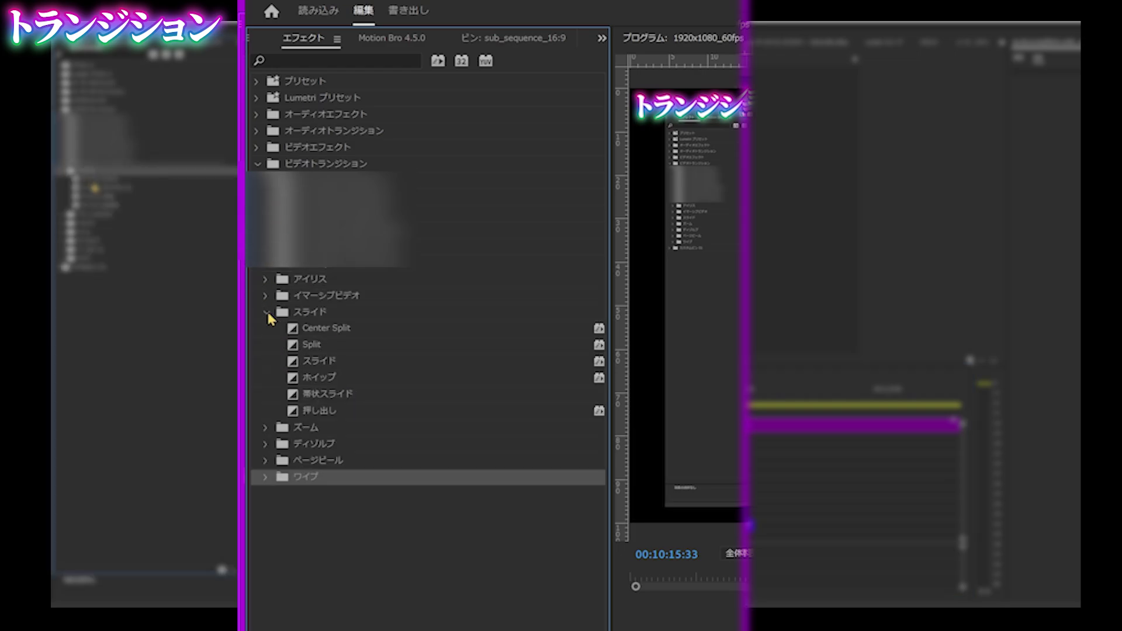
click(266, 295)
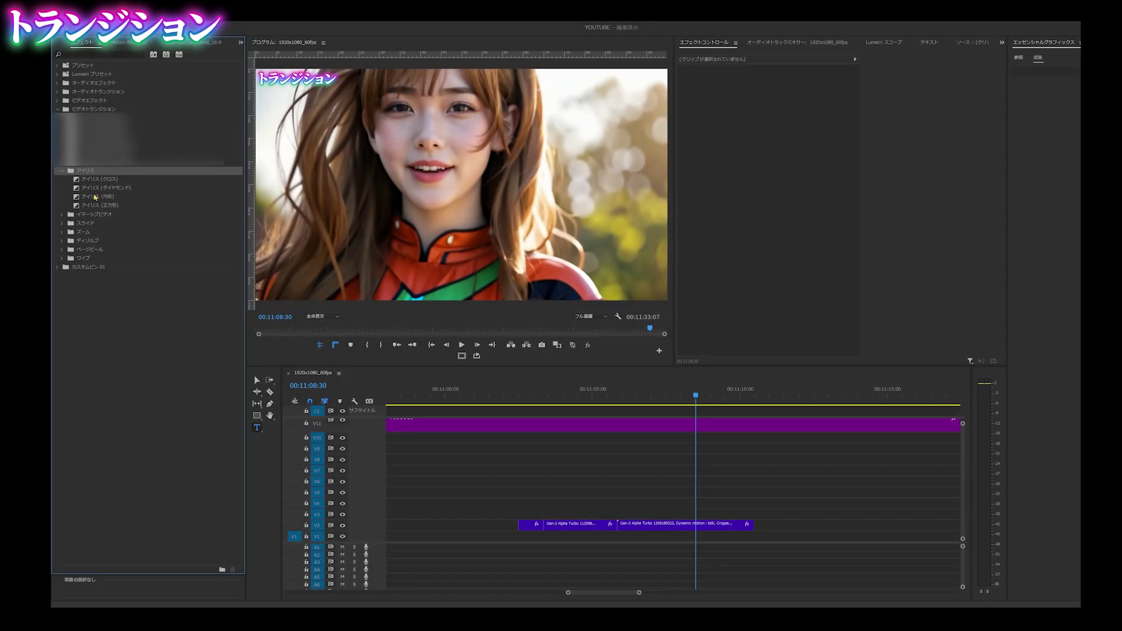
Apply the round iris transition アイリス (円形) to the cut before the last clip and play it back.
click(97, 196)
click(606, 393)
key(space)
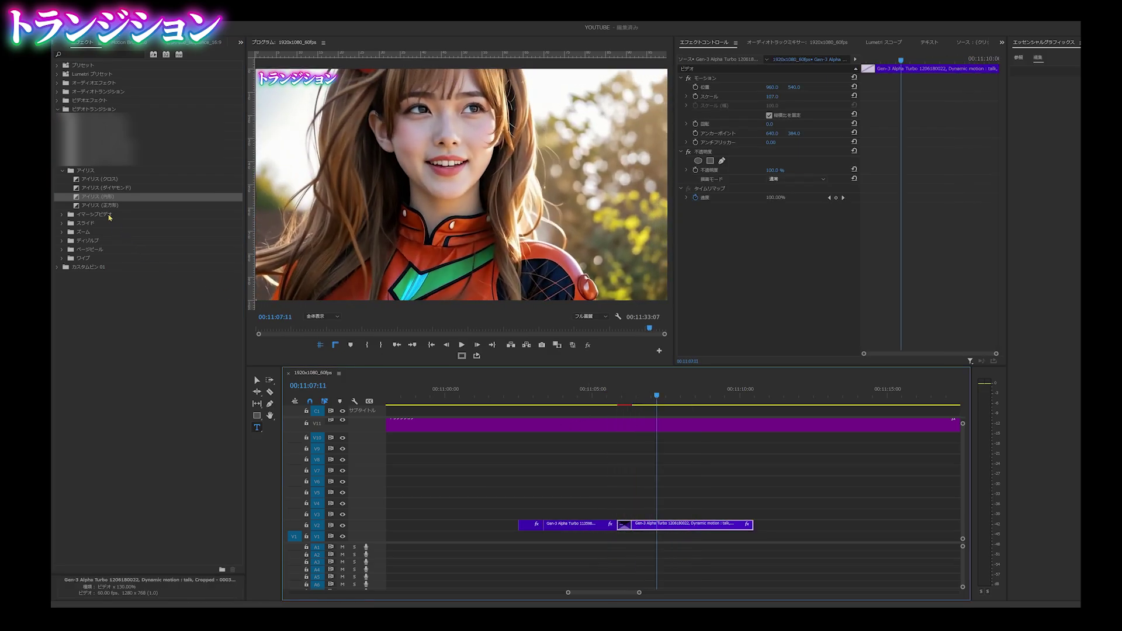
Try other iris transitions, including アイリス (ダイヤモンド), on the same cut and scrub through them.
drag(106, 206, 333, 312)
drag(613, 395, 643, 409)
drag(100, 188, 552, 487)
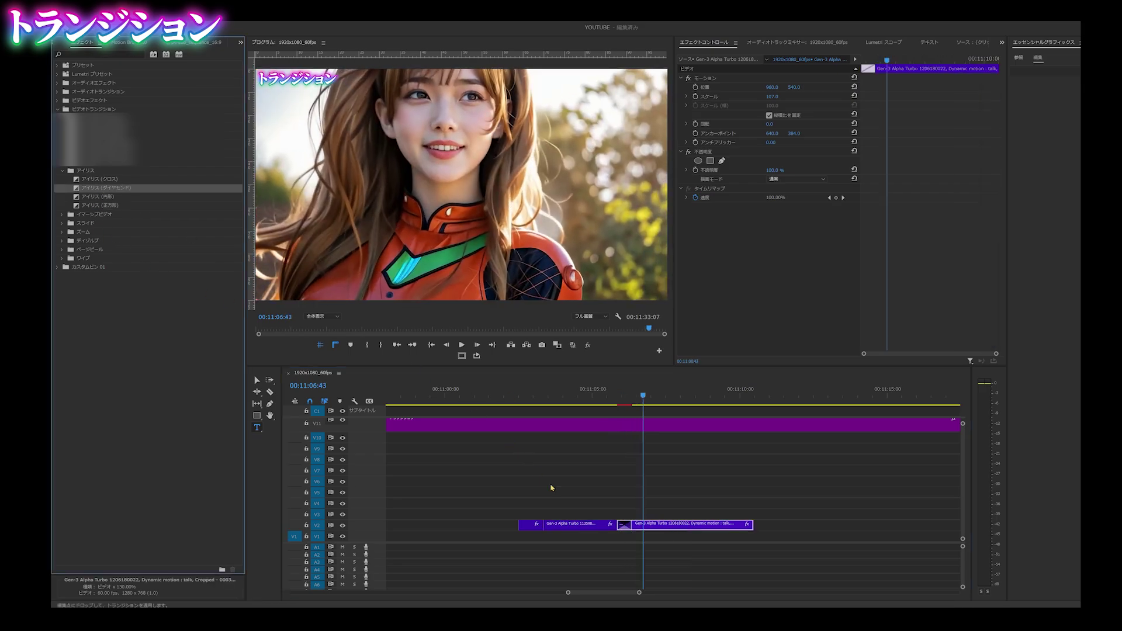
drag(620, 527, 620, 526)
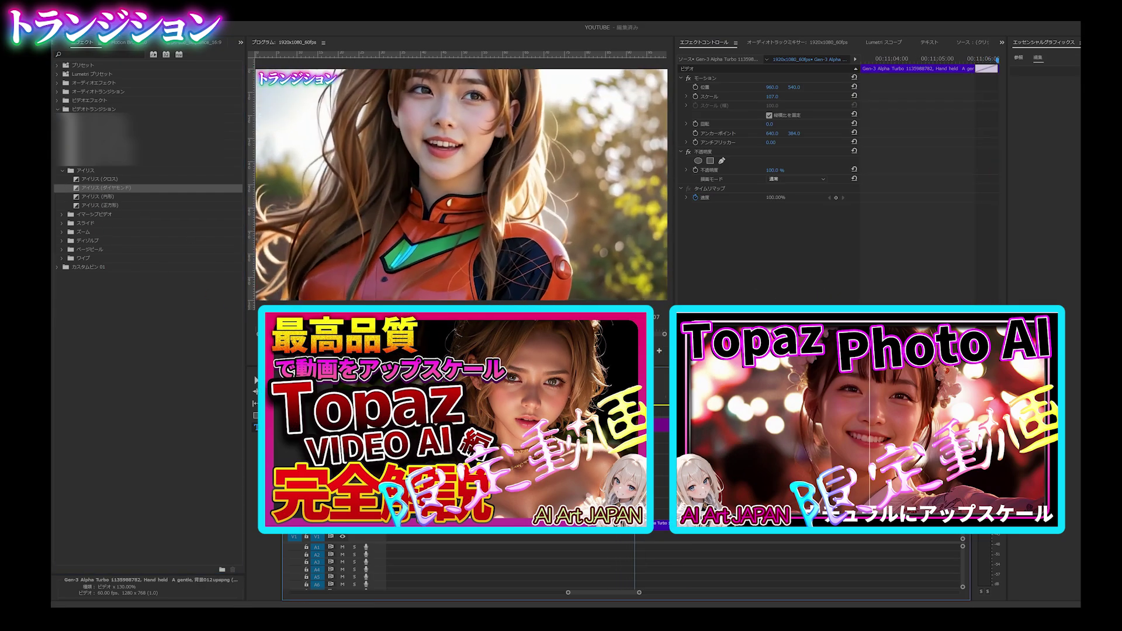
Try the immersive video transitions VR クロマリーク and VR ブラー on the same cut and preview them.
click(62, 214)
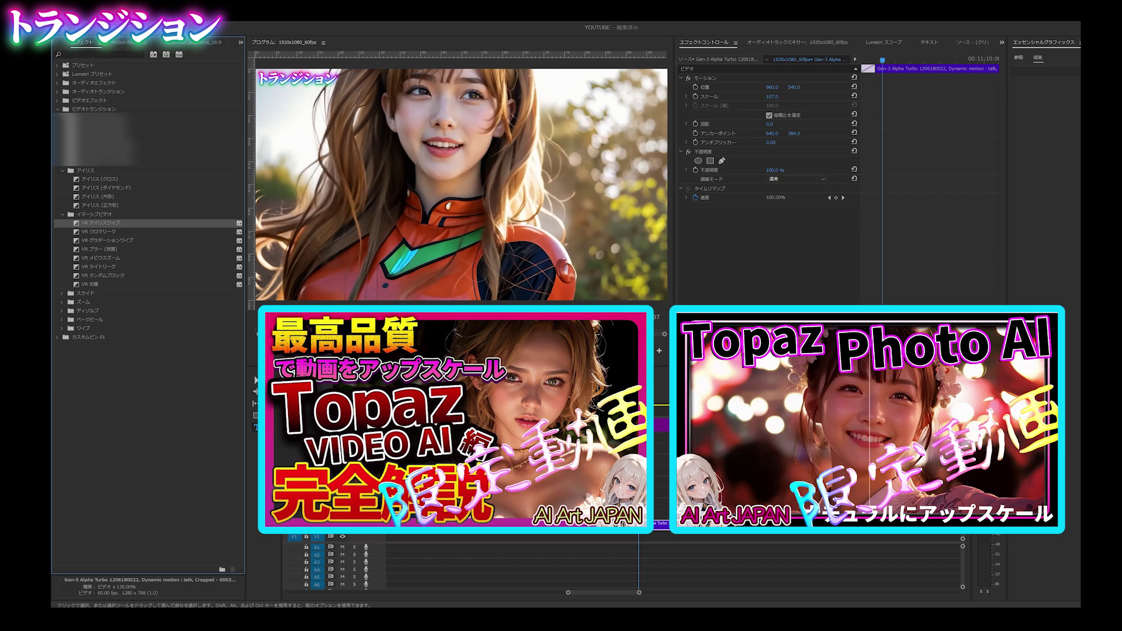
click(608, 380)
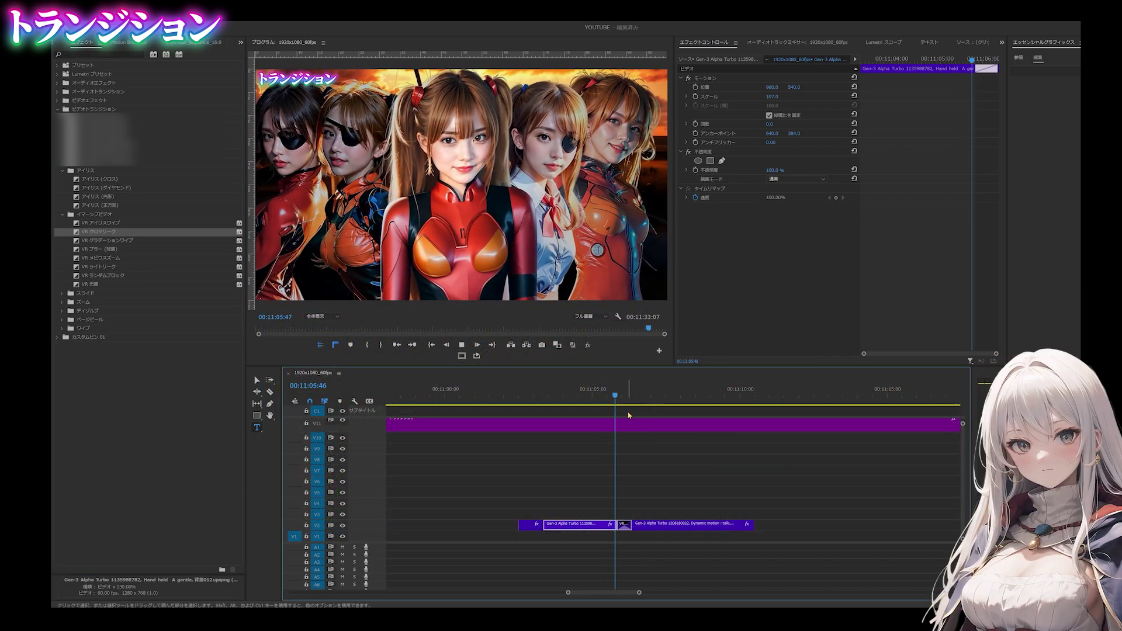
drag(99, 249, 585, 499)
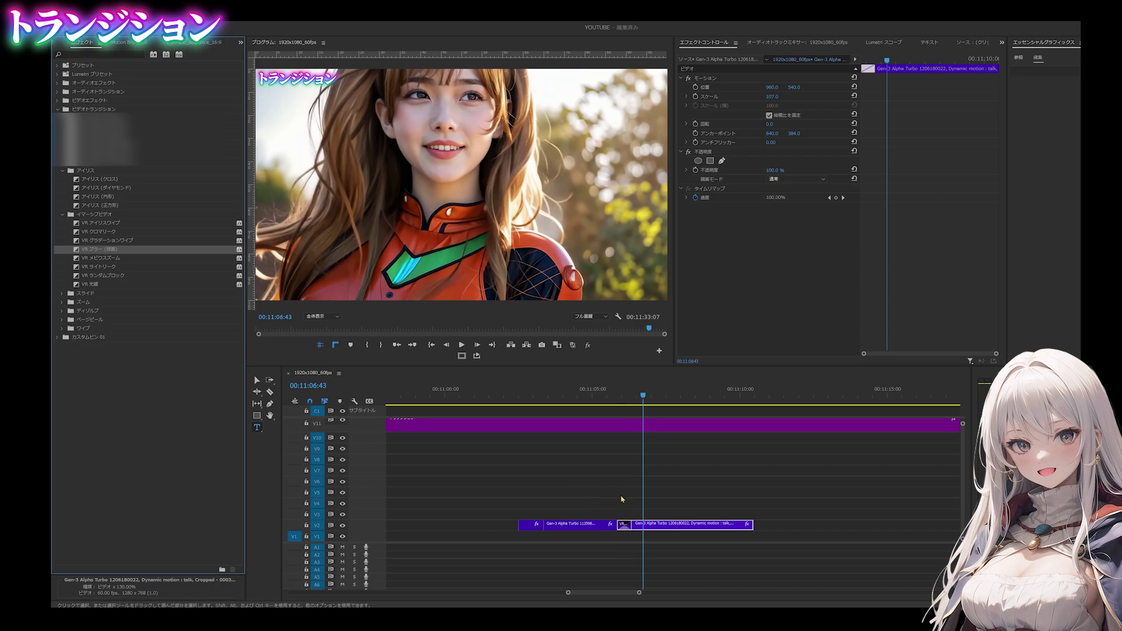
key(shift+k)
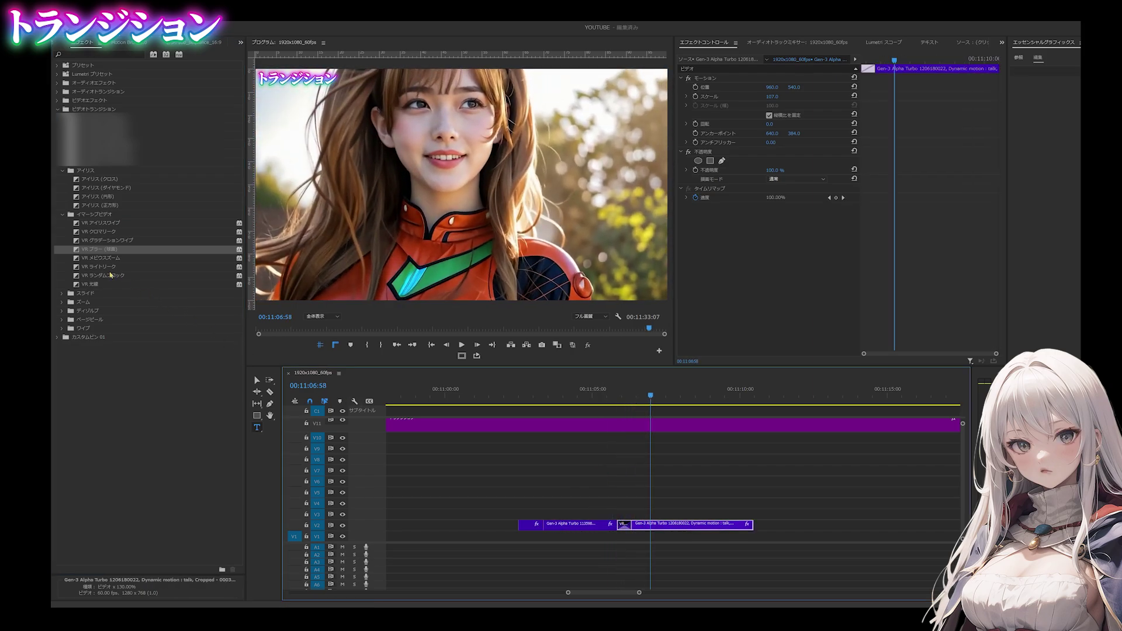
Replace the transition on the cut with VR ランダムブロック and play it back.
key(shift+k)
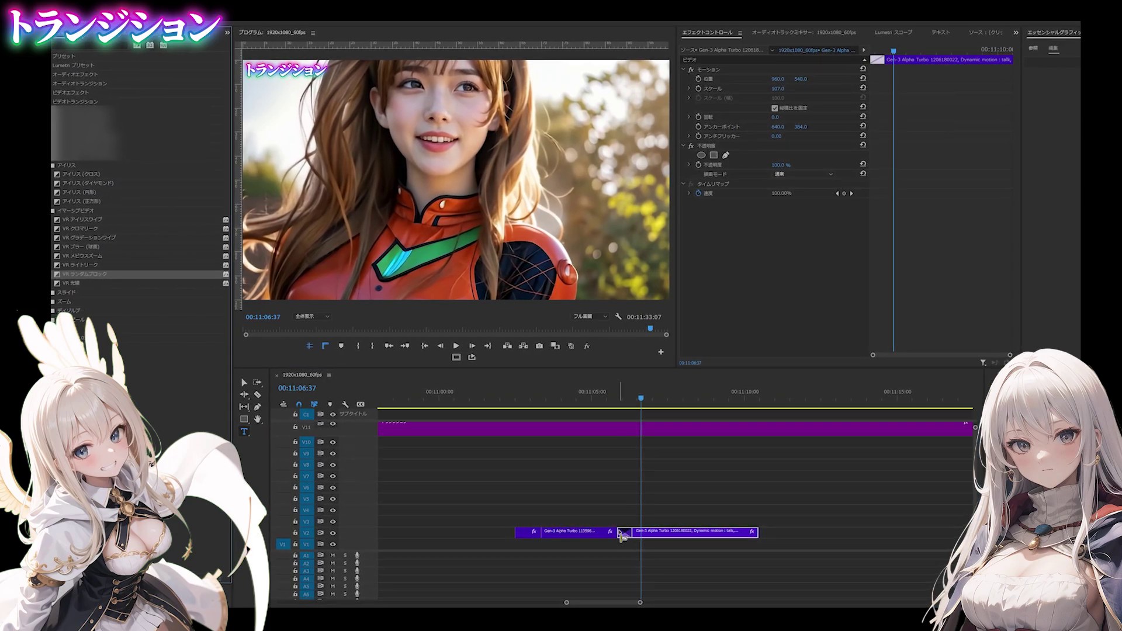
key(shift+k)
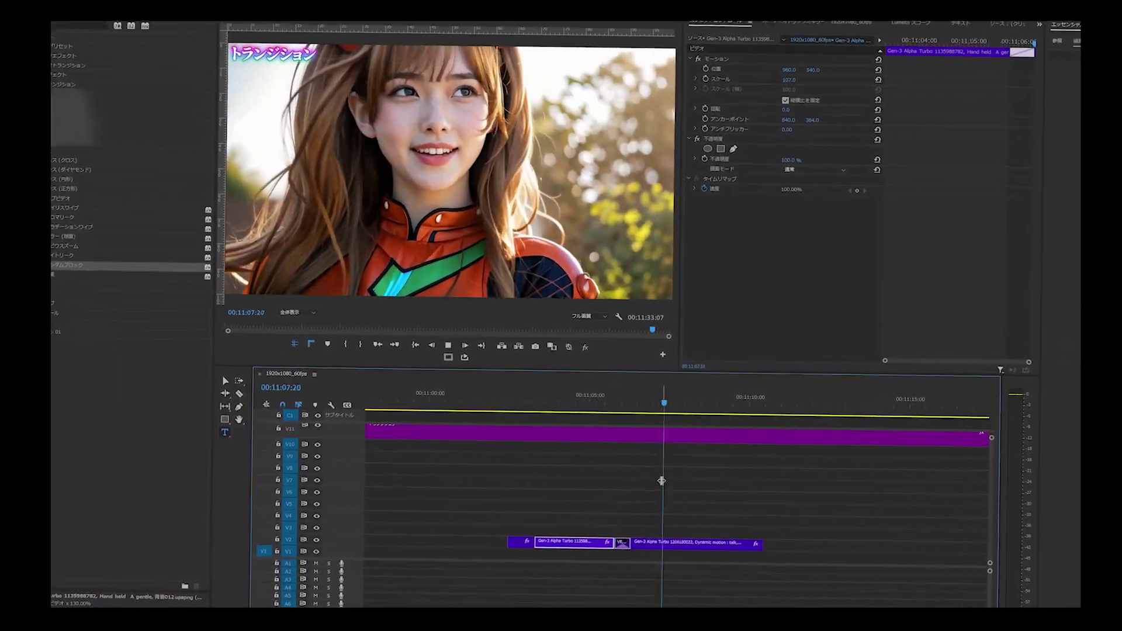